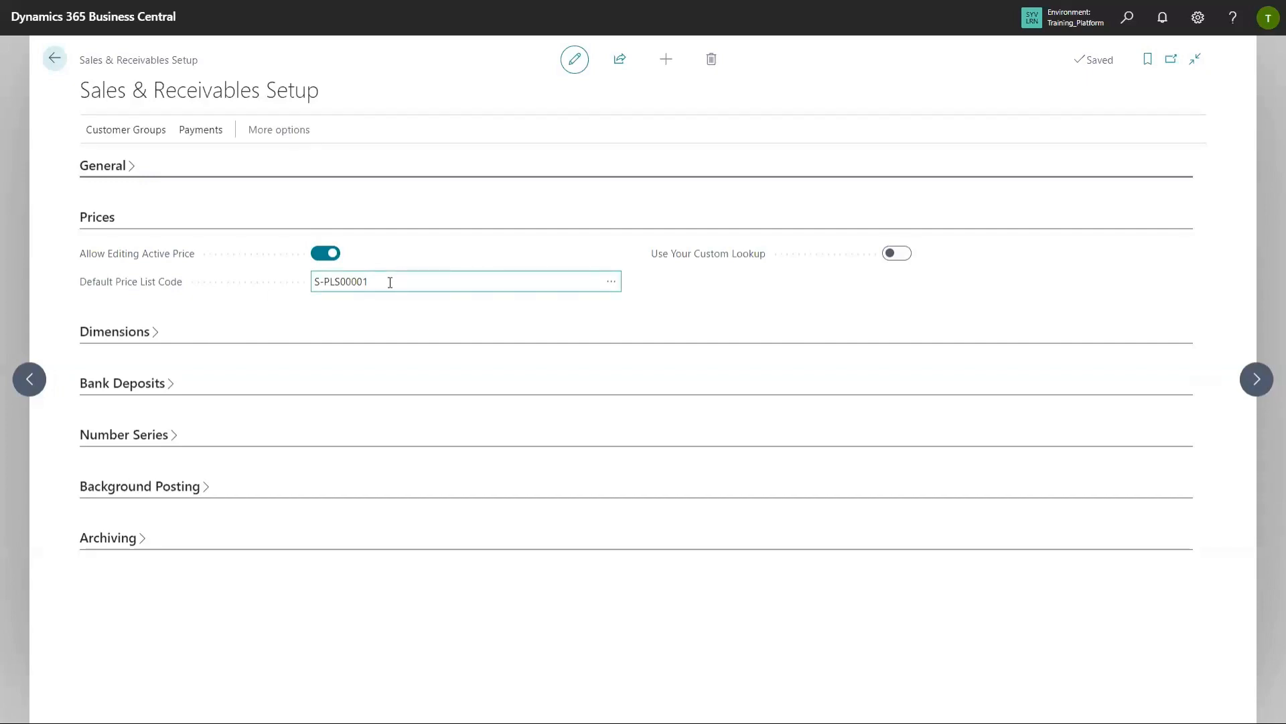
# Find the Sales Price Lists page, open the default price list S-PLS00001 and show its additional General fields
pyautogui.click(1123, 23)
pyautogui.write('sal ')
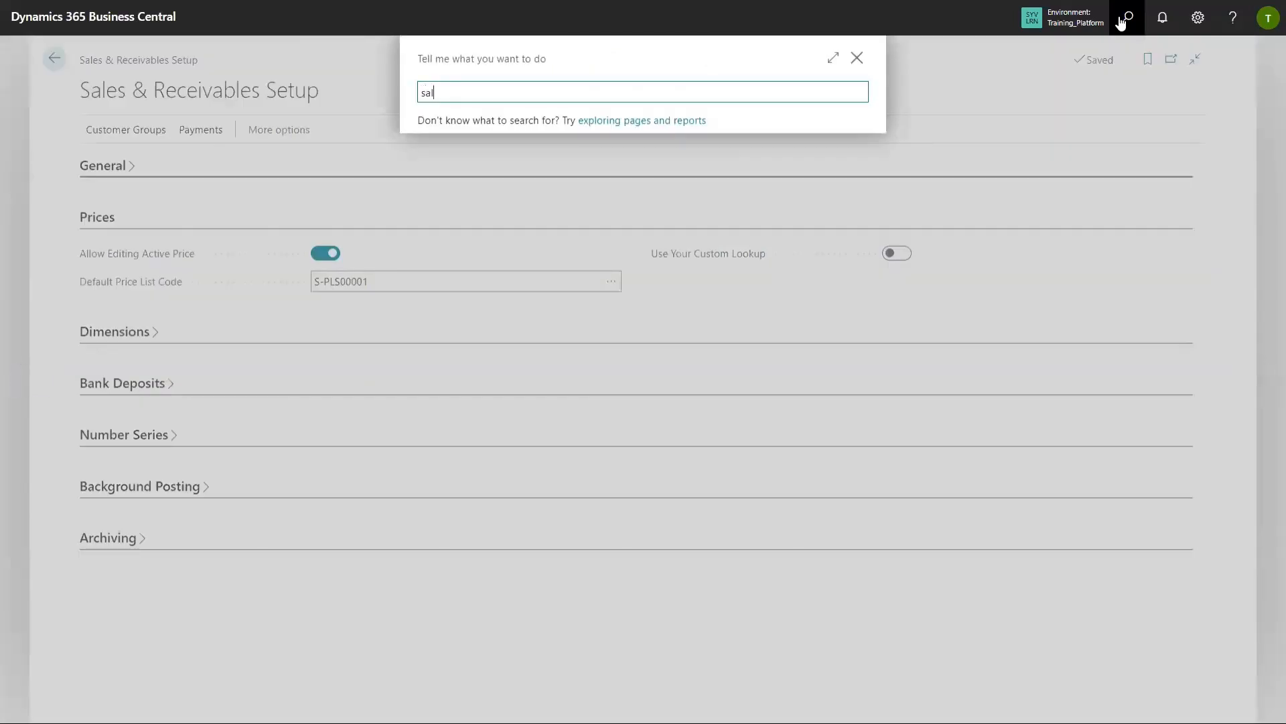
pyautogui.write('pric li')
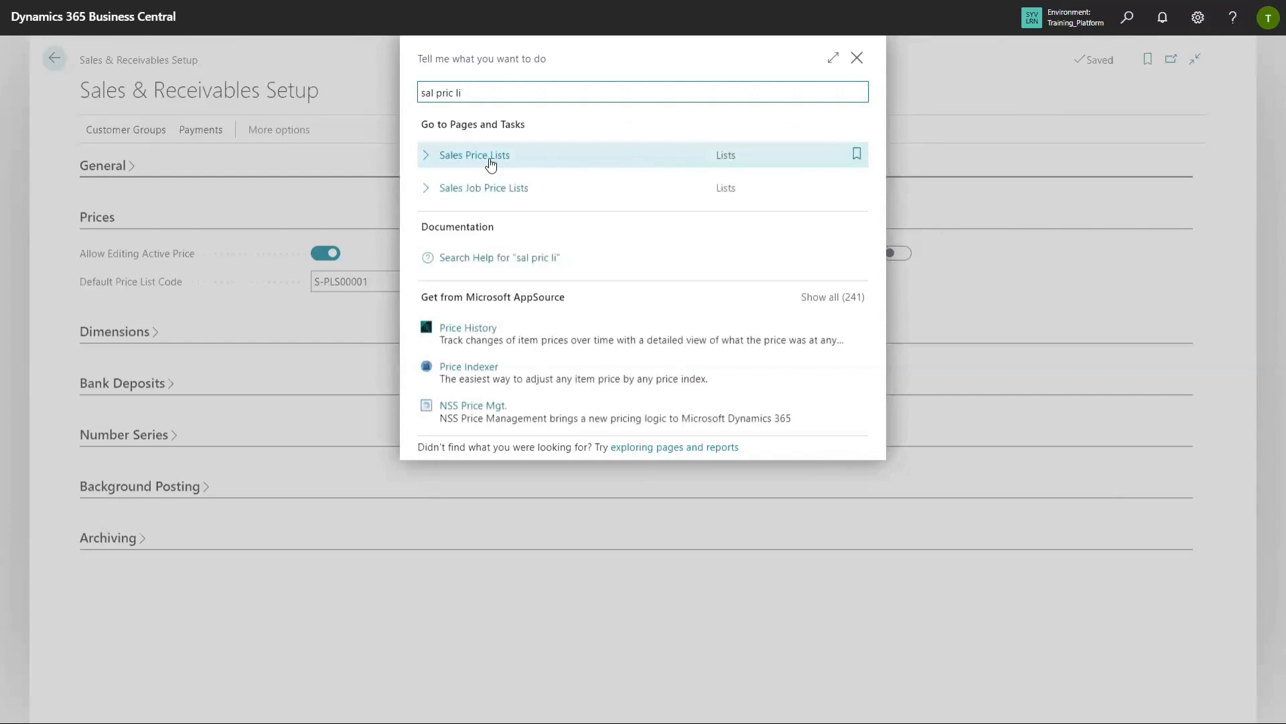
pyautogui.click(489, 162)
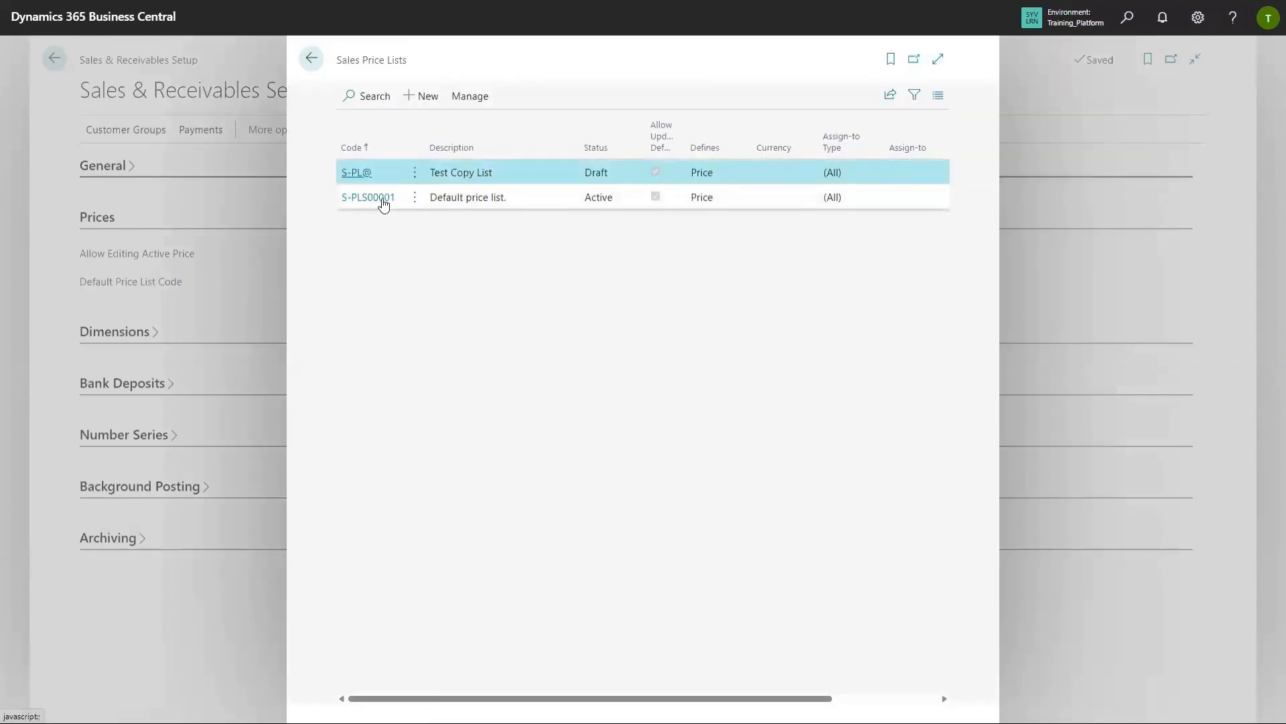
pyautogui.click(382, 201)
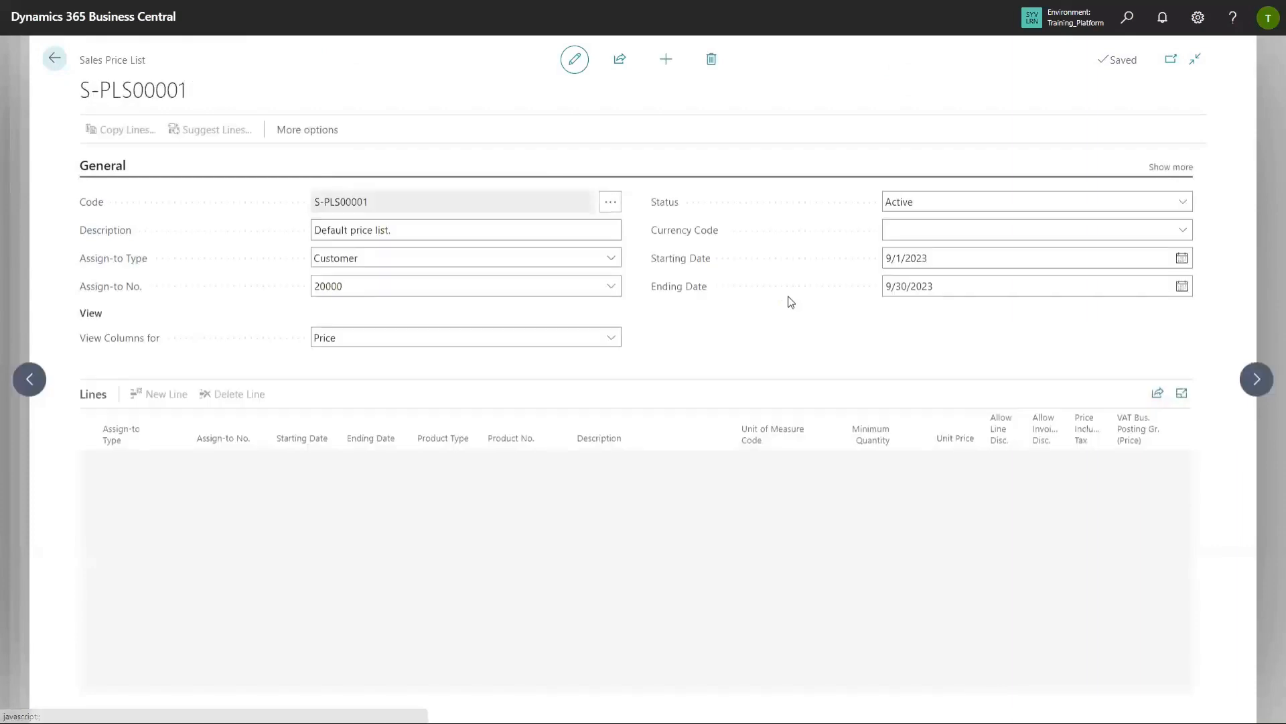
pyautogui.click(1165, 167)
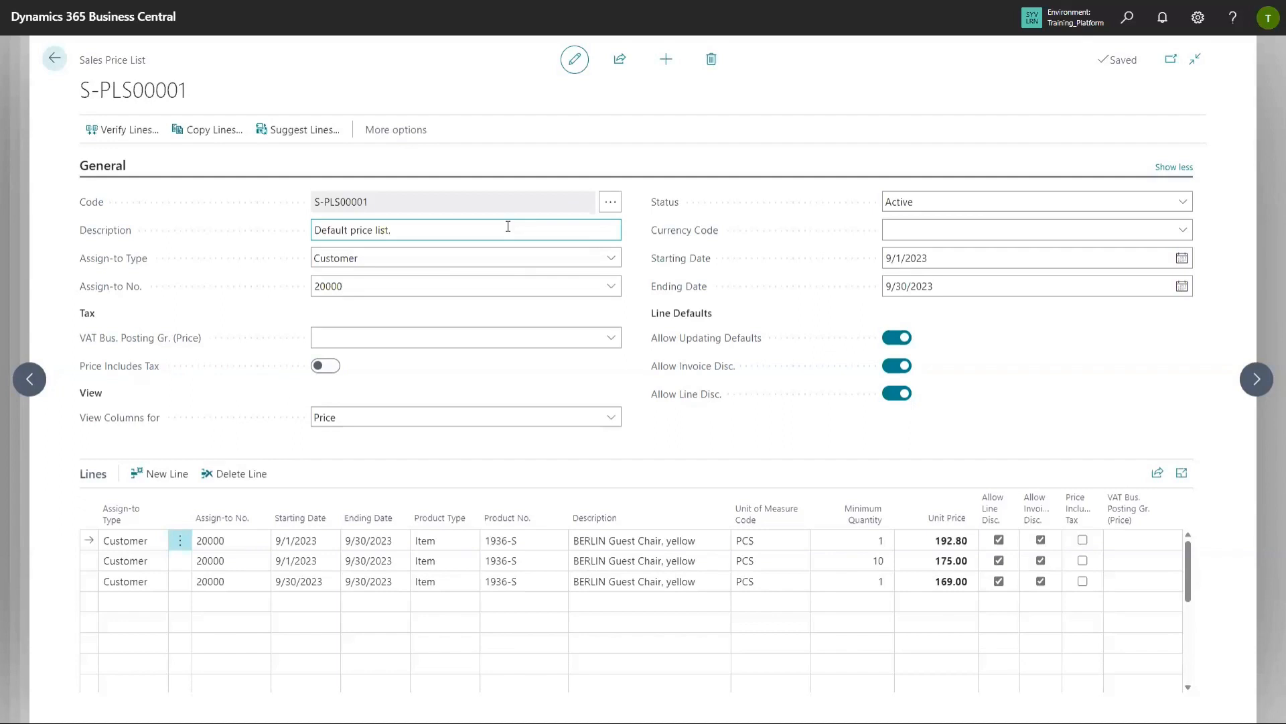
# Review the Assign-to Type options and compare the line columns shown for Price & Discount, Discount and Price
pyautogui.click(376, 260)
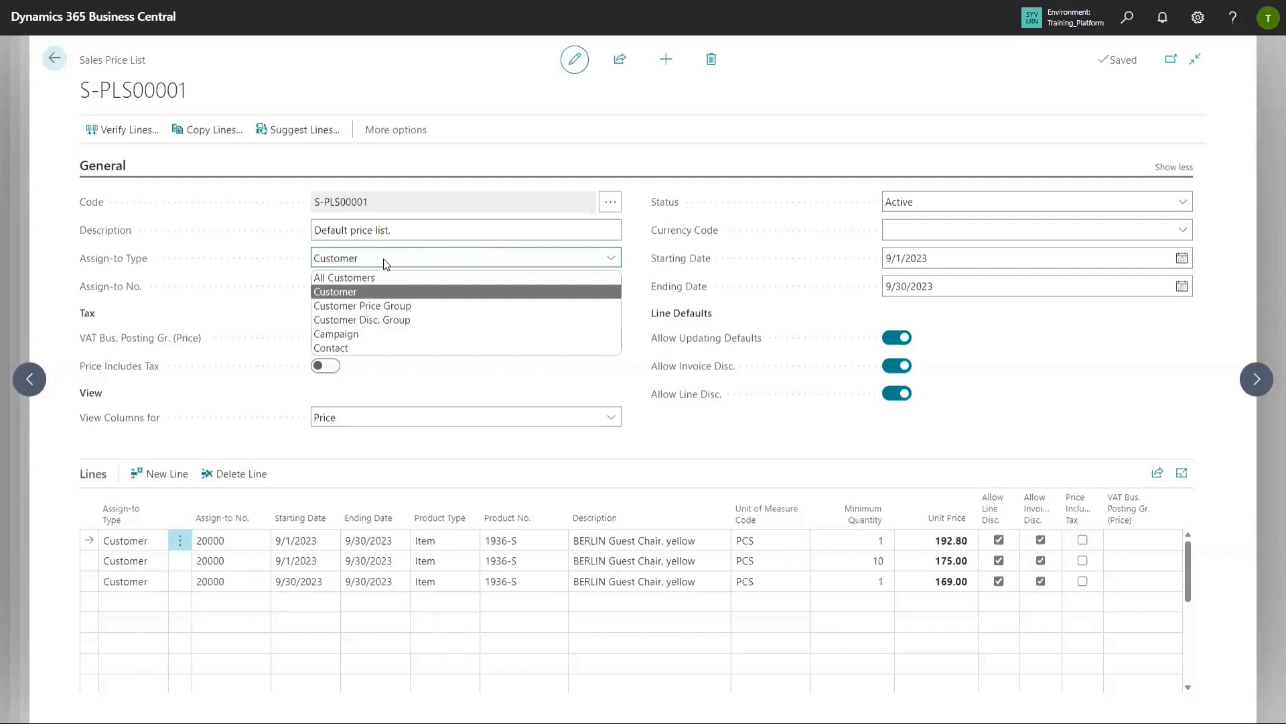
pyautogui.click(370, 377)
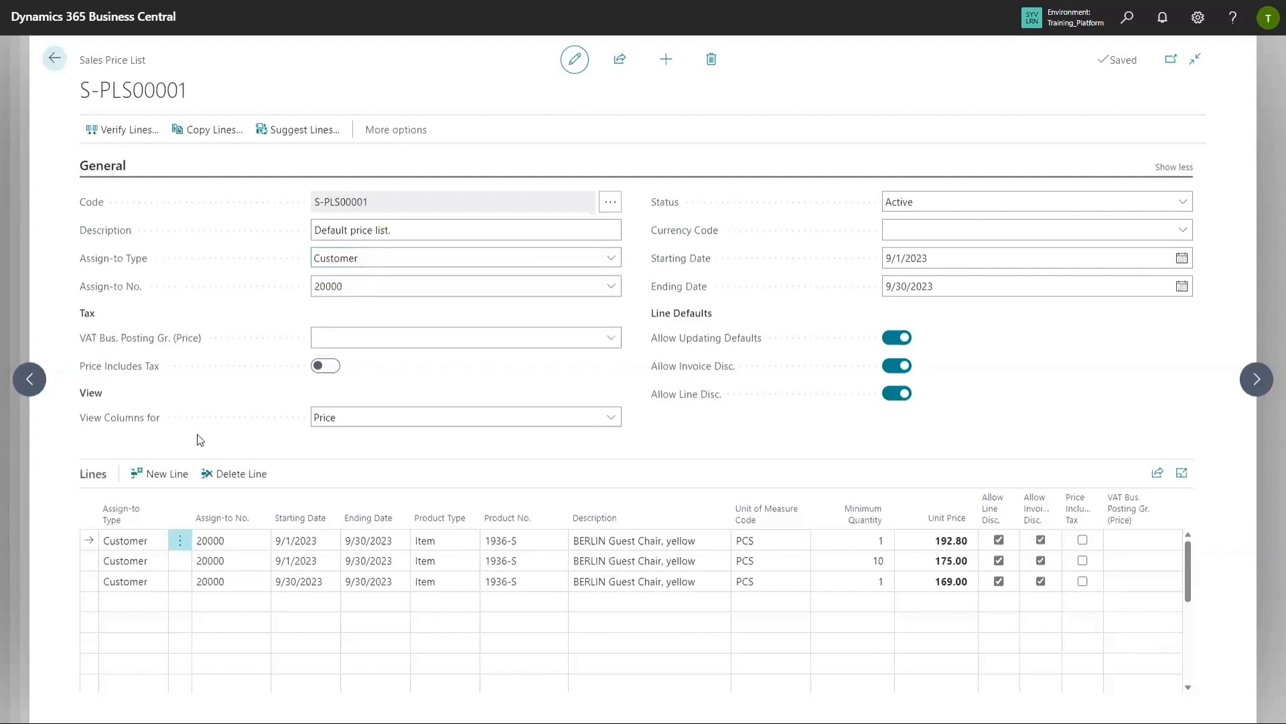
pyautogui.click(394, 421)
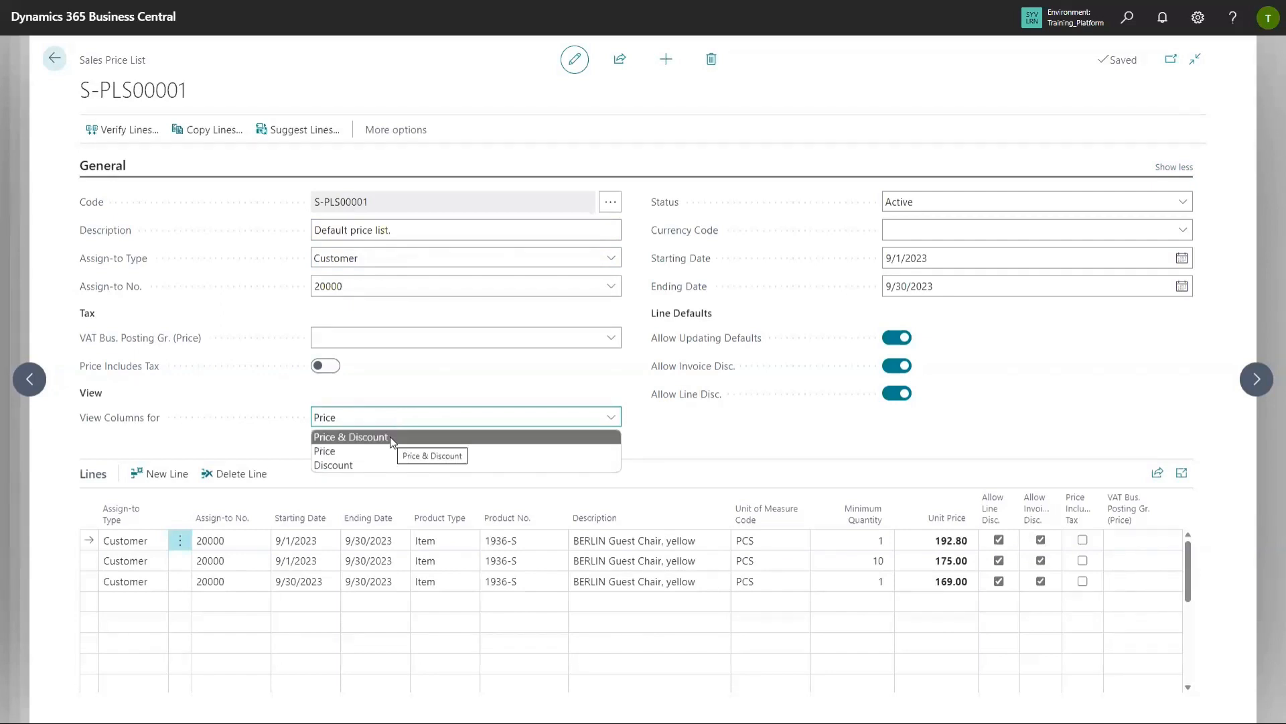
pyautogui.click(390, 436)
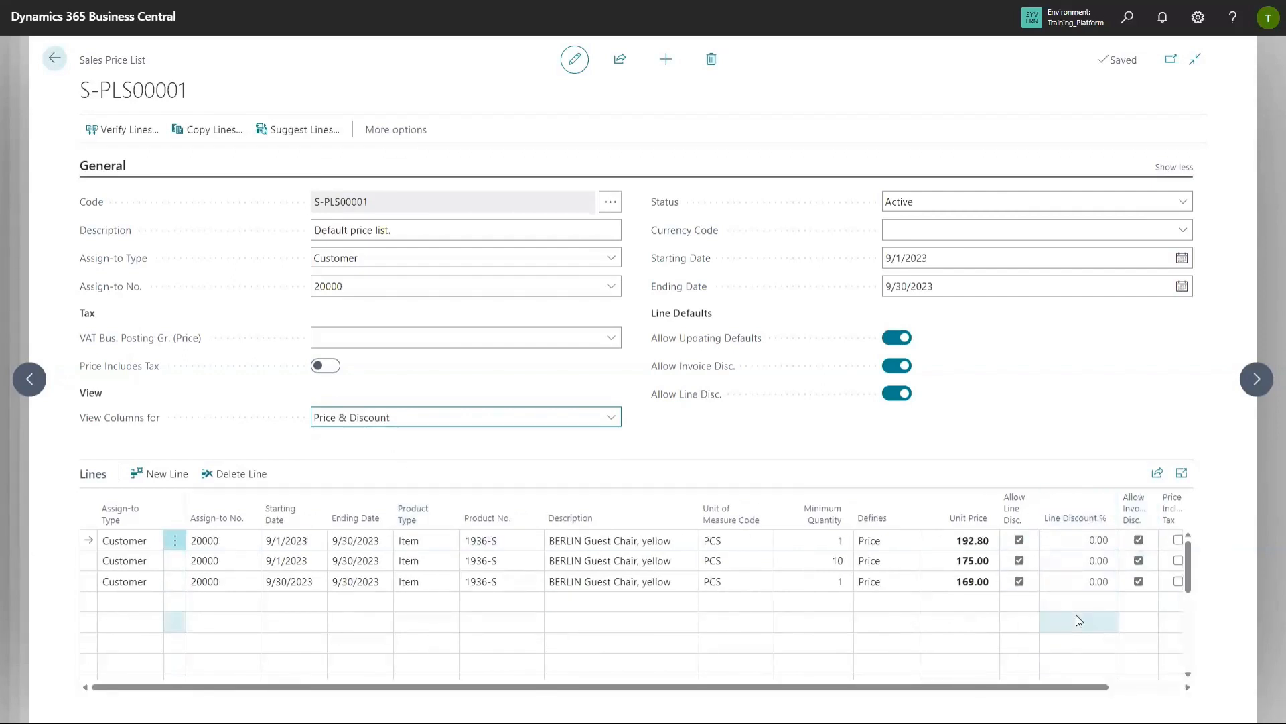
pyautogui.click(601, 423)
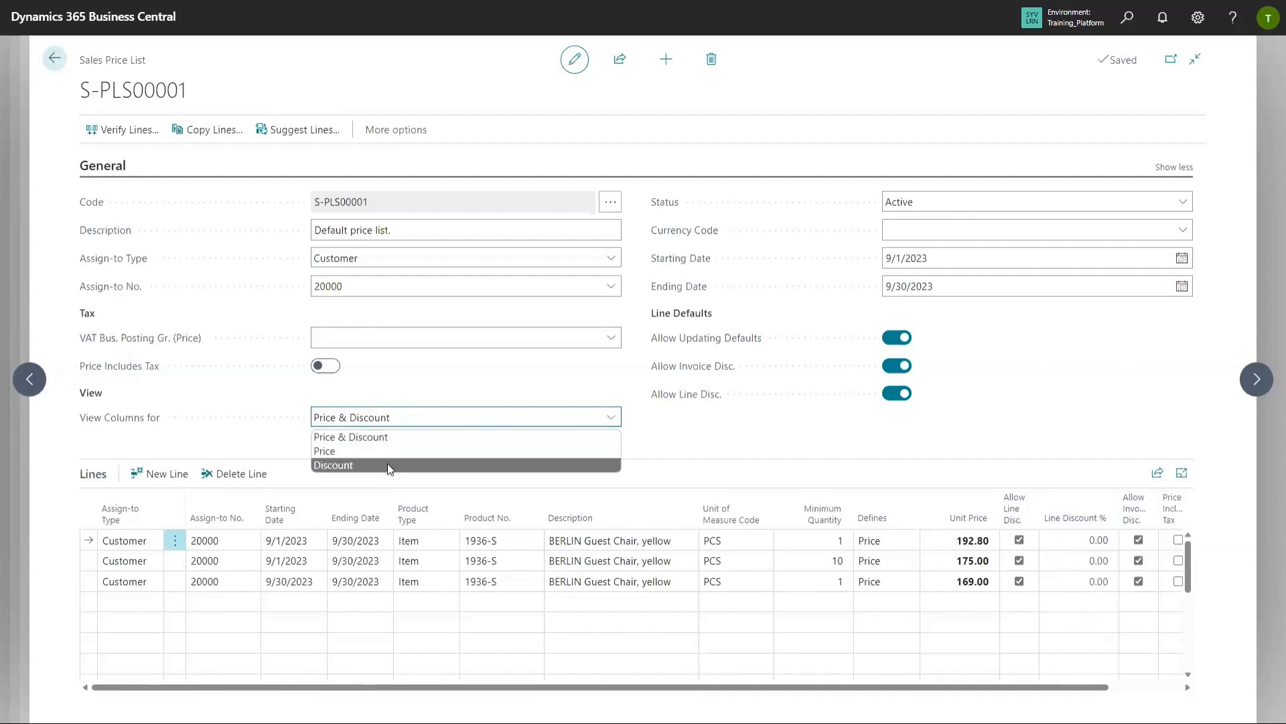
pyautogui.click(387, 465)
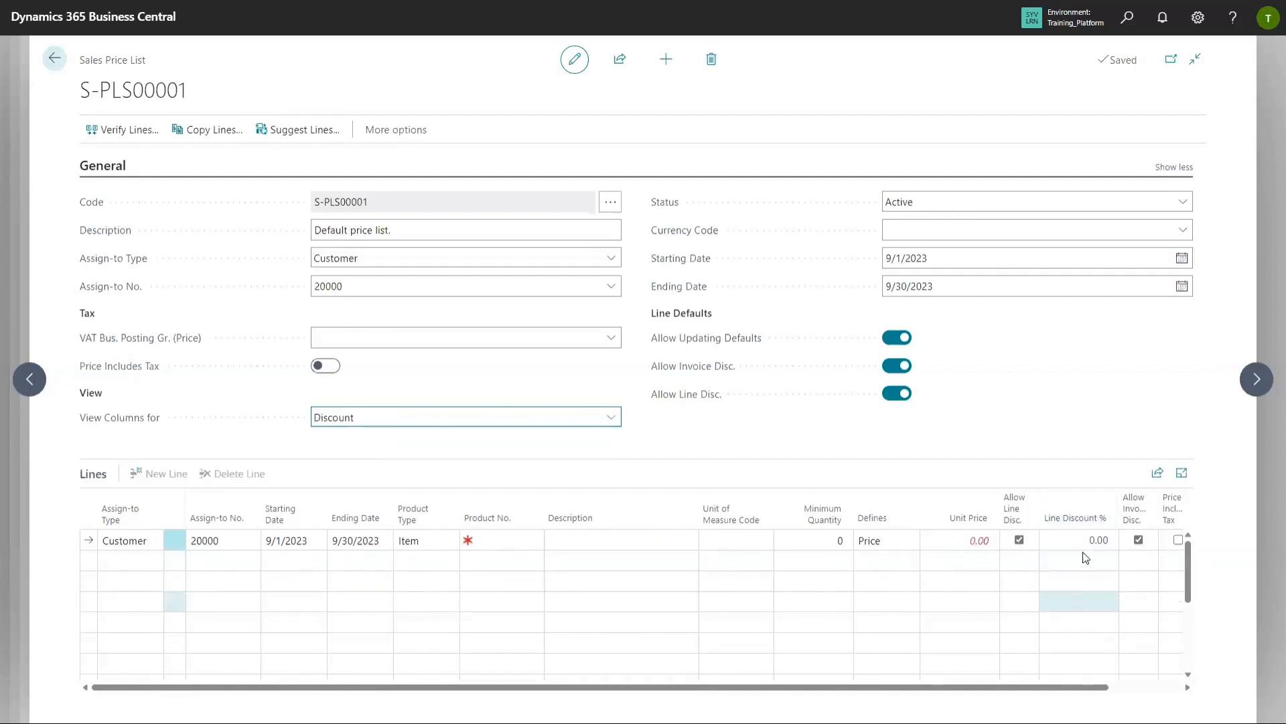
pyautogui.click(612, 423)
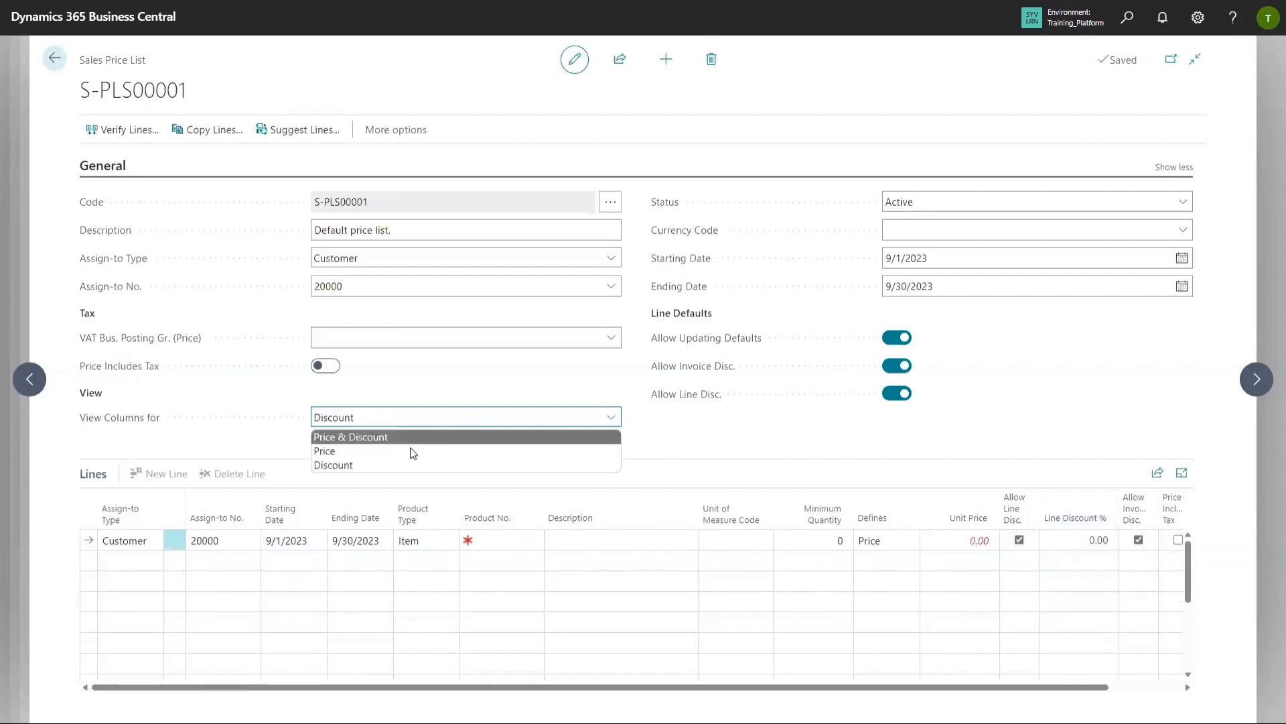
pyautogui.click(367, 453)
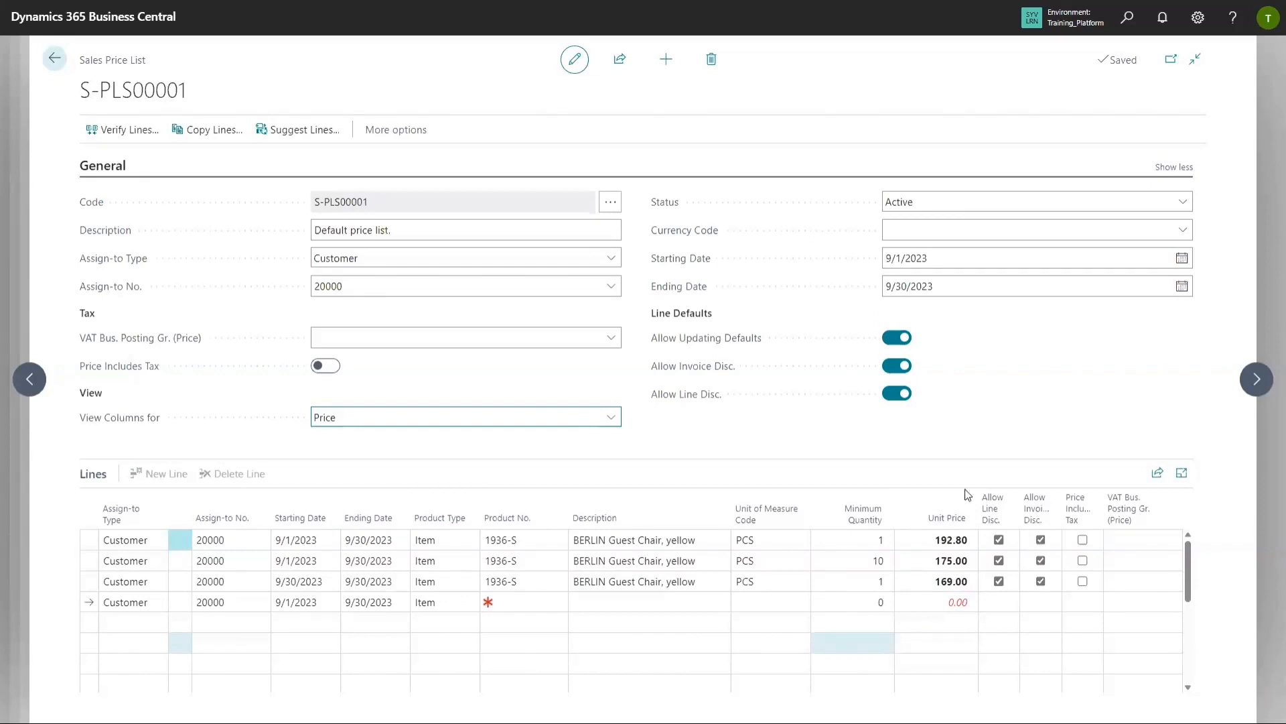
# Set the price list's status to Draft and confirm the status update
pyautogui.click(1186, 204)
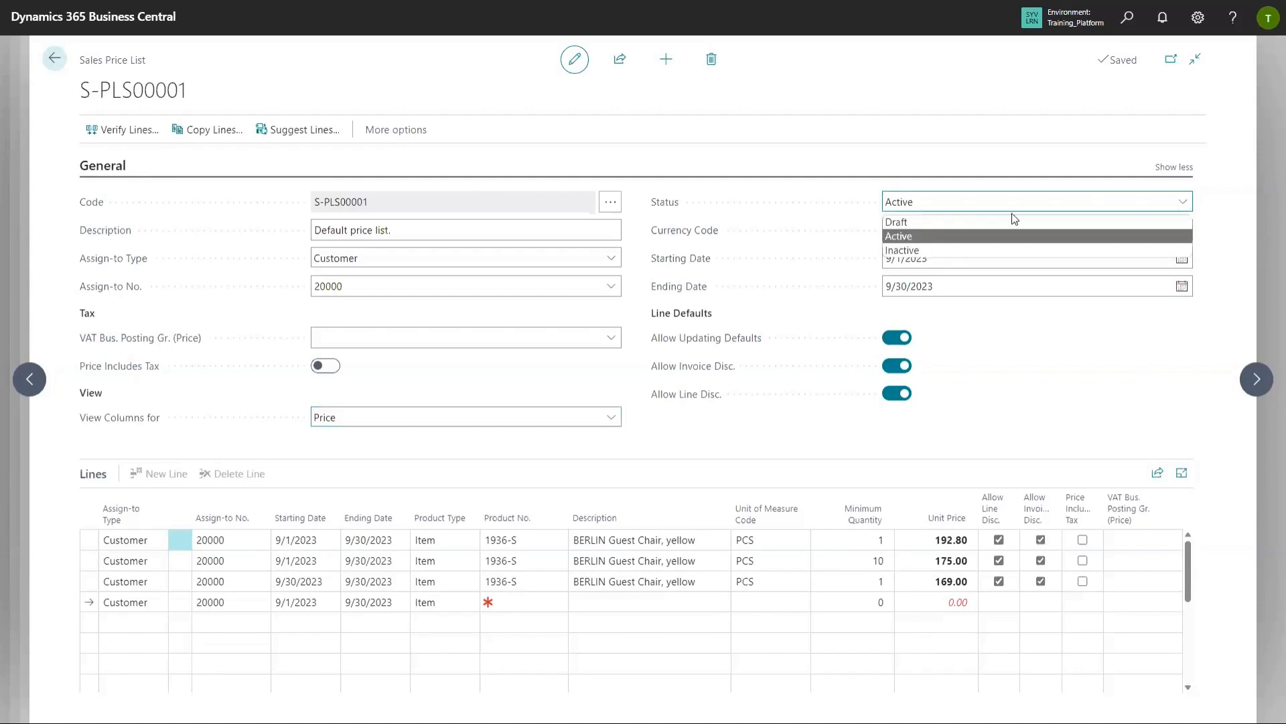
pyautogui.click(967, 223)
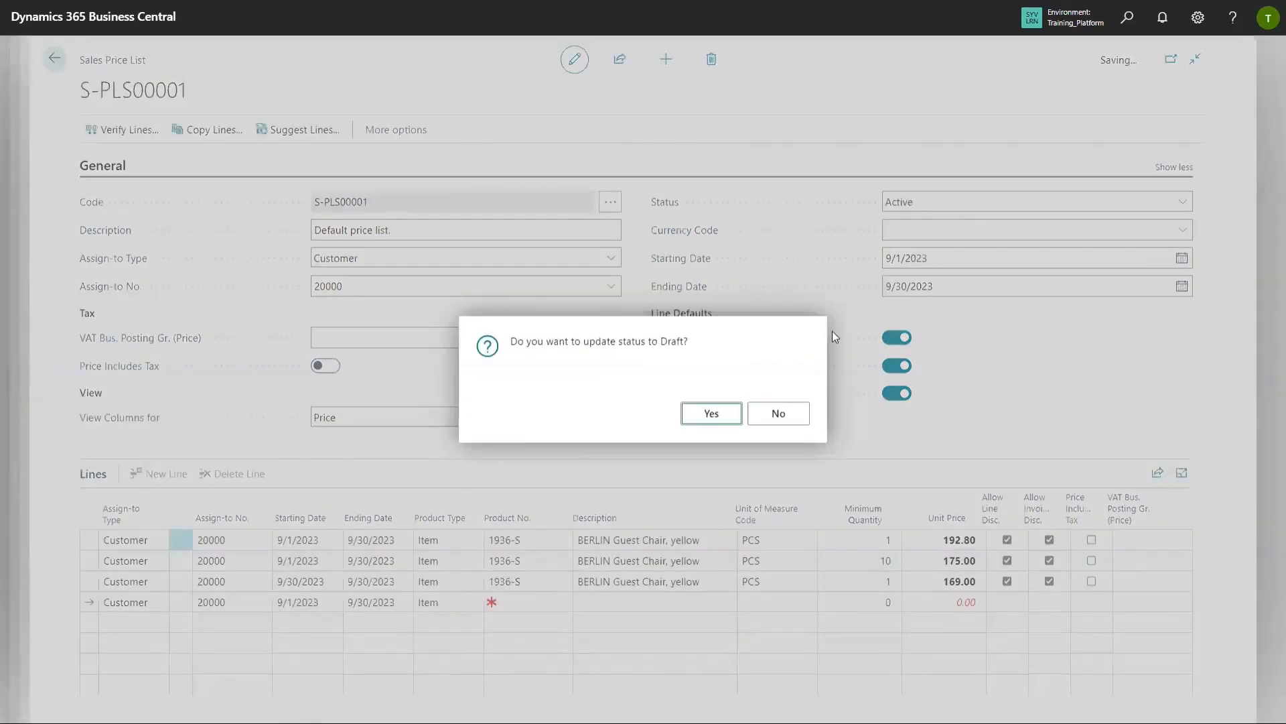
pyautogui.click(700, 419)
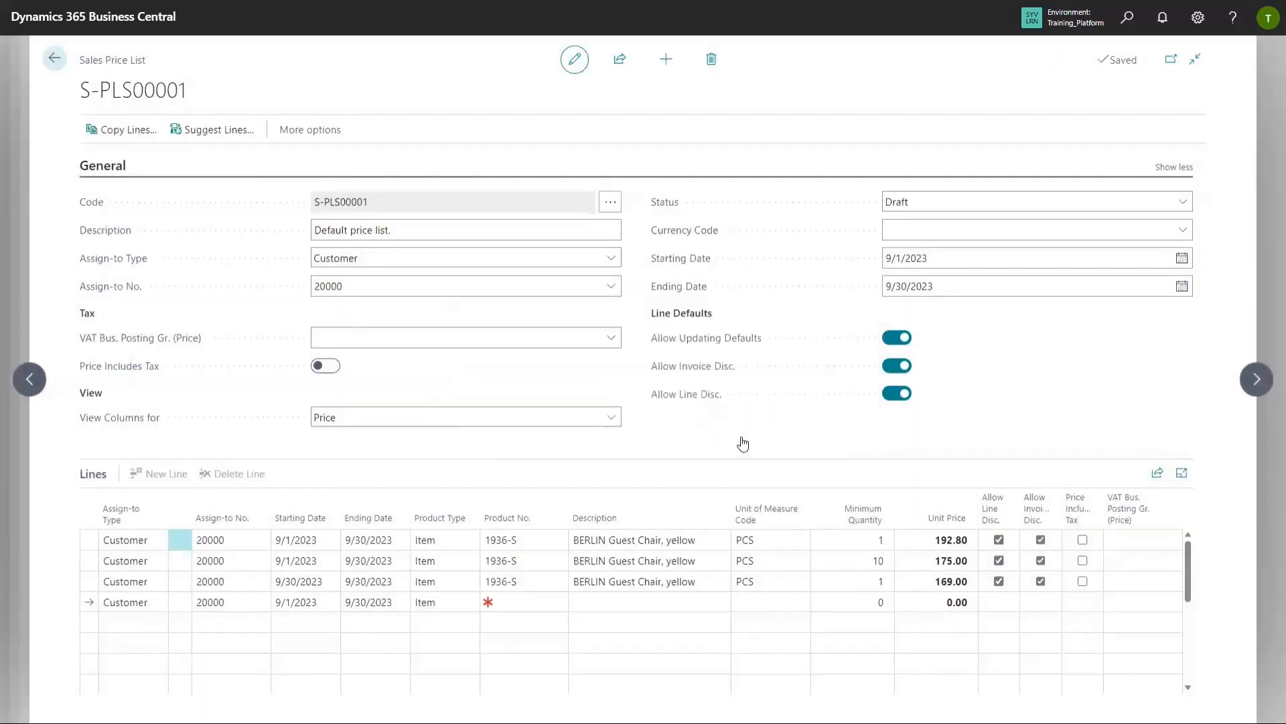
# Try to set the price list's status back to Active, dismissing the Duplicate Price Lines dialog
pyautogui.click(1186, 204)
pyautogui.click(938, 231)
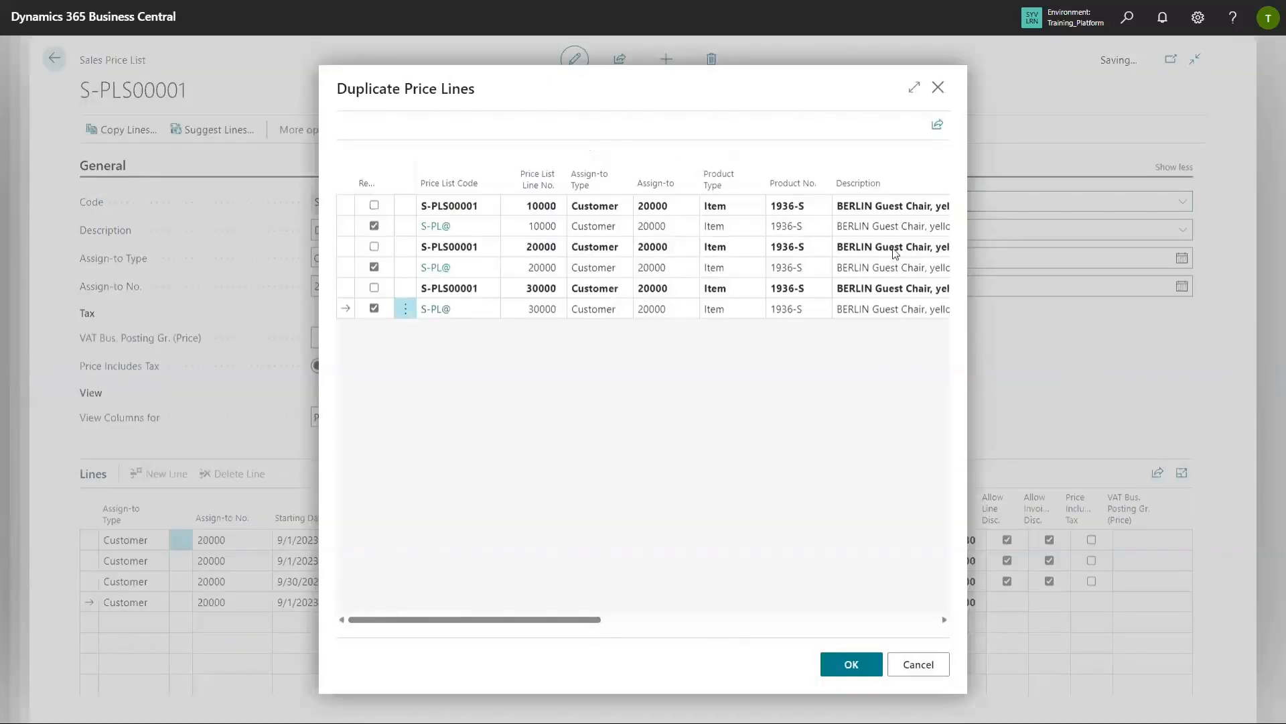
pyautogui.click(938, 87)
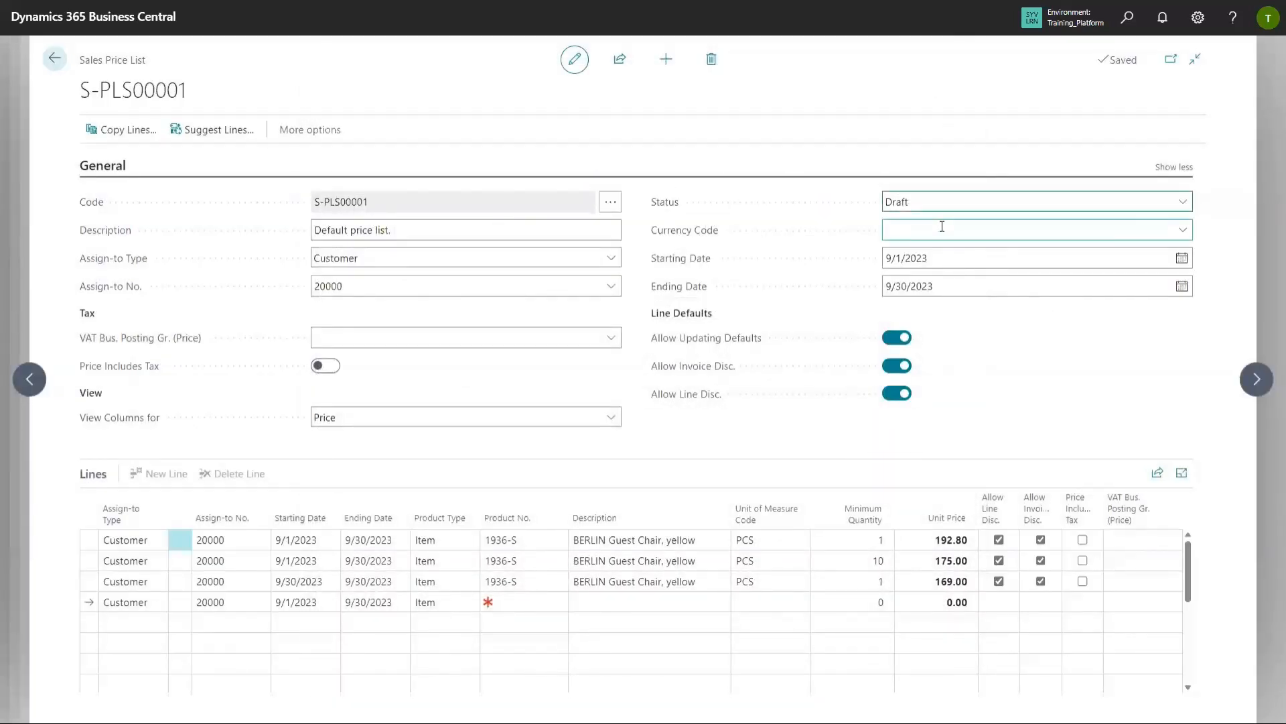
# Review the available currency codes and hide the additional General fields to see more of the price lines
pyautogui.click(1181, 233)
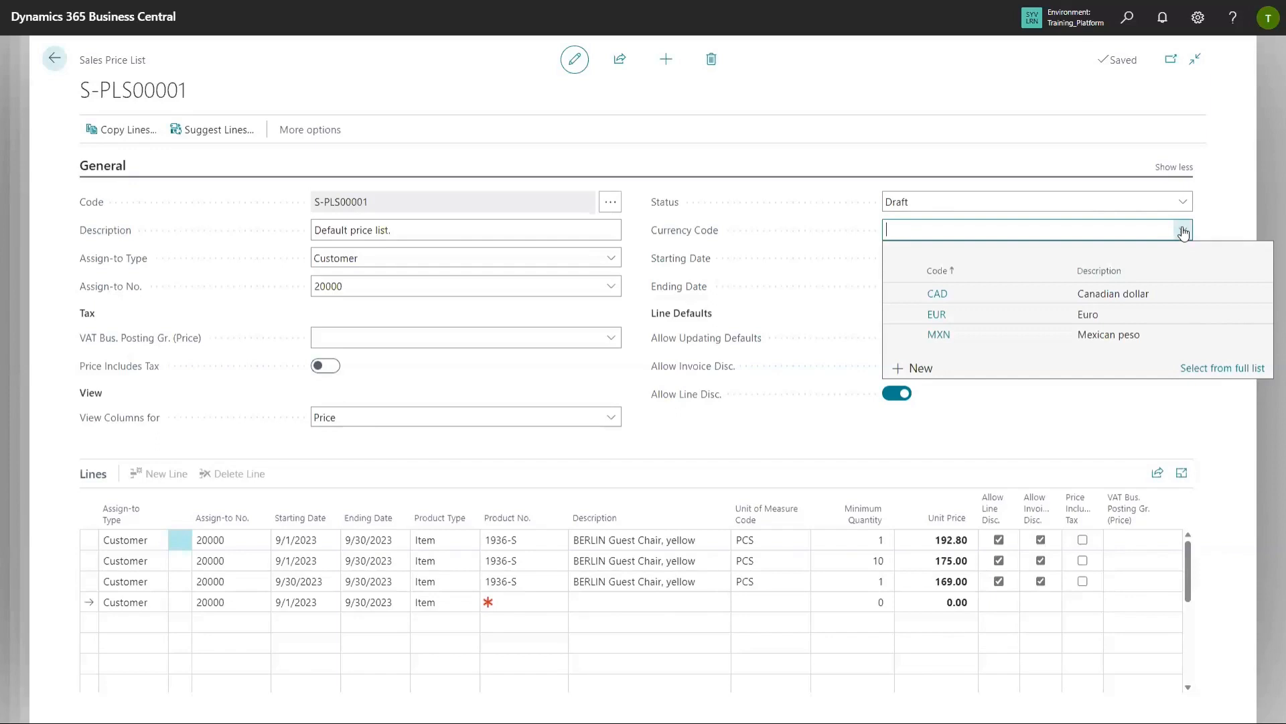
pyautogui.click(1072, 429)
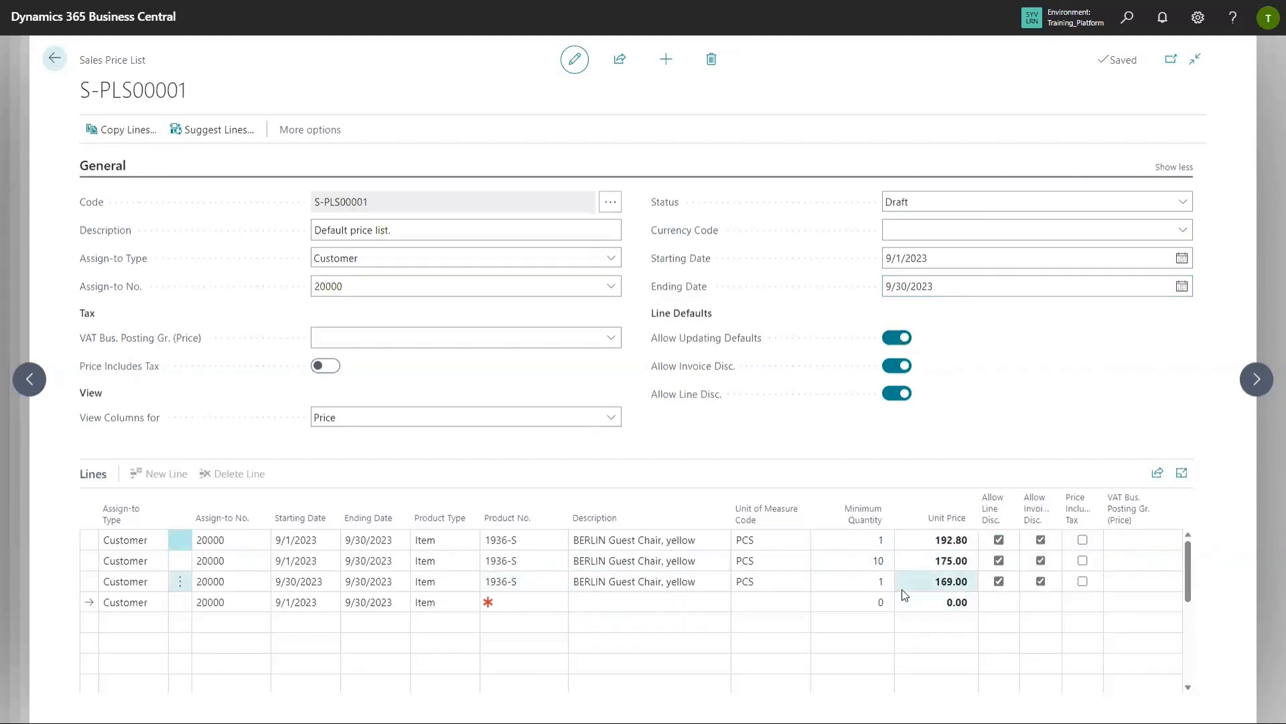
pyautogui.scroll(-1, 366, 622)
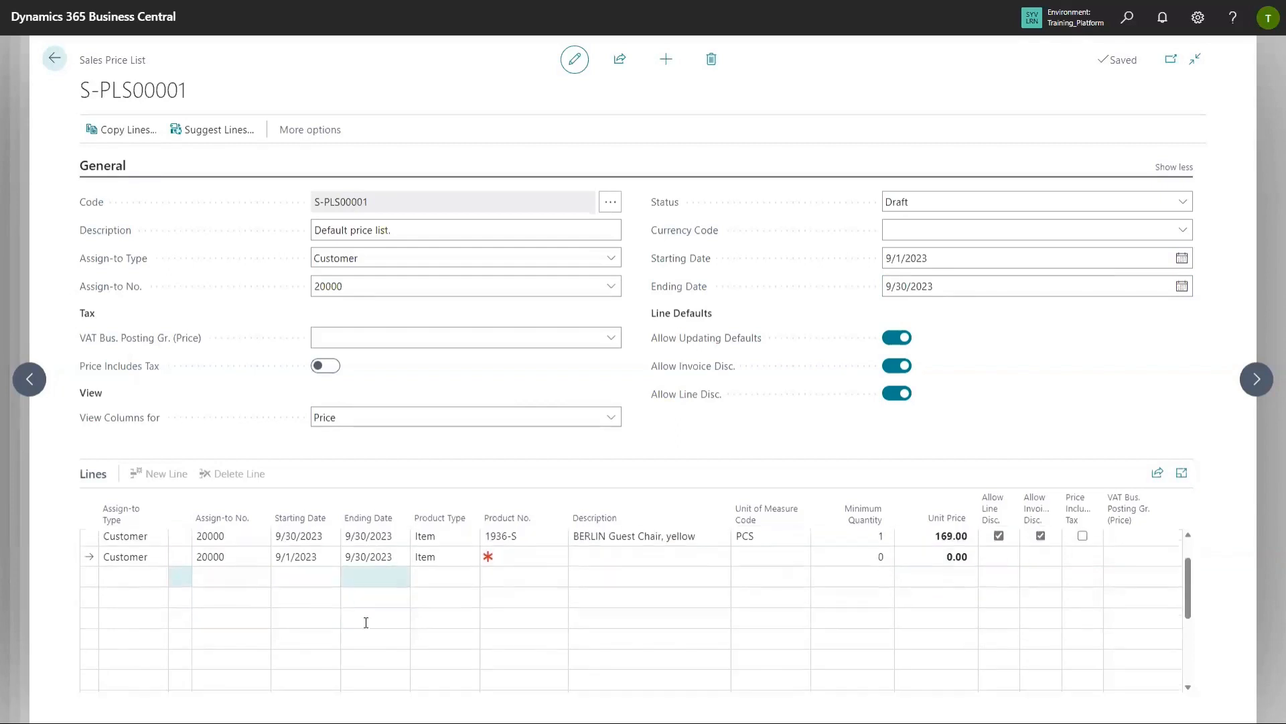
pyautogui.click(1174, 166)
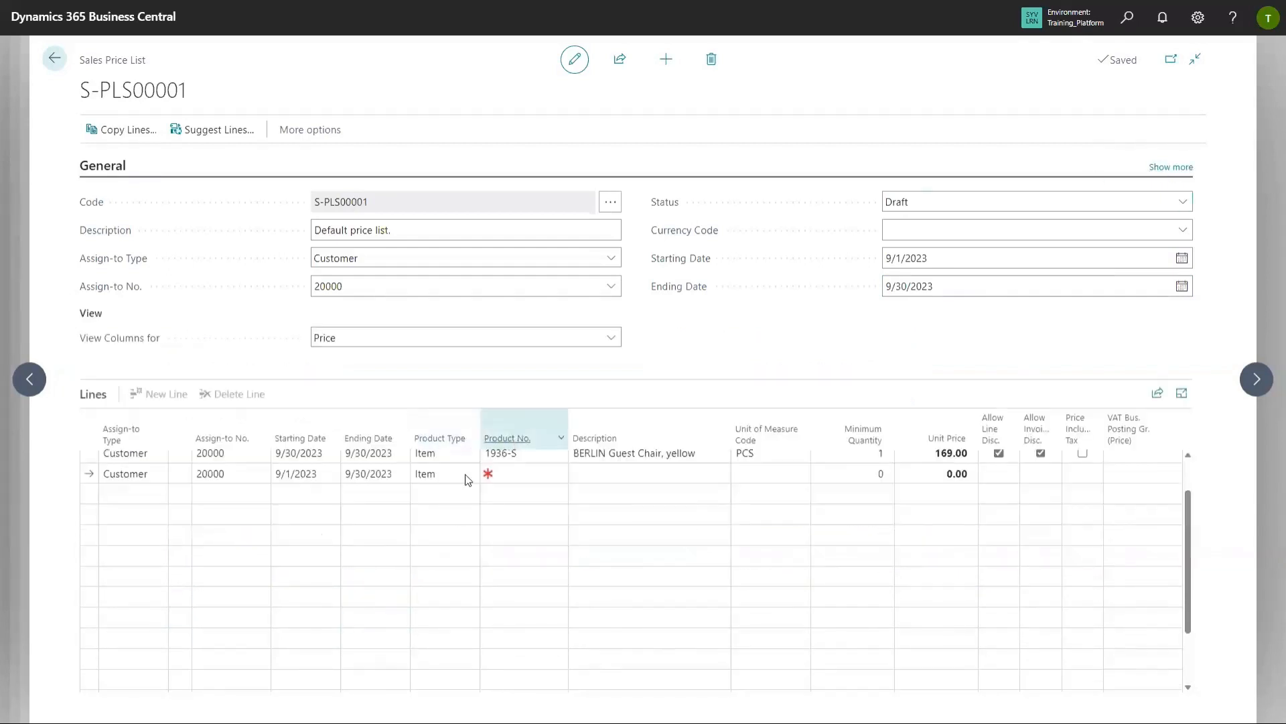
pyautogui.scroll(1, 372, 492)
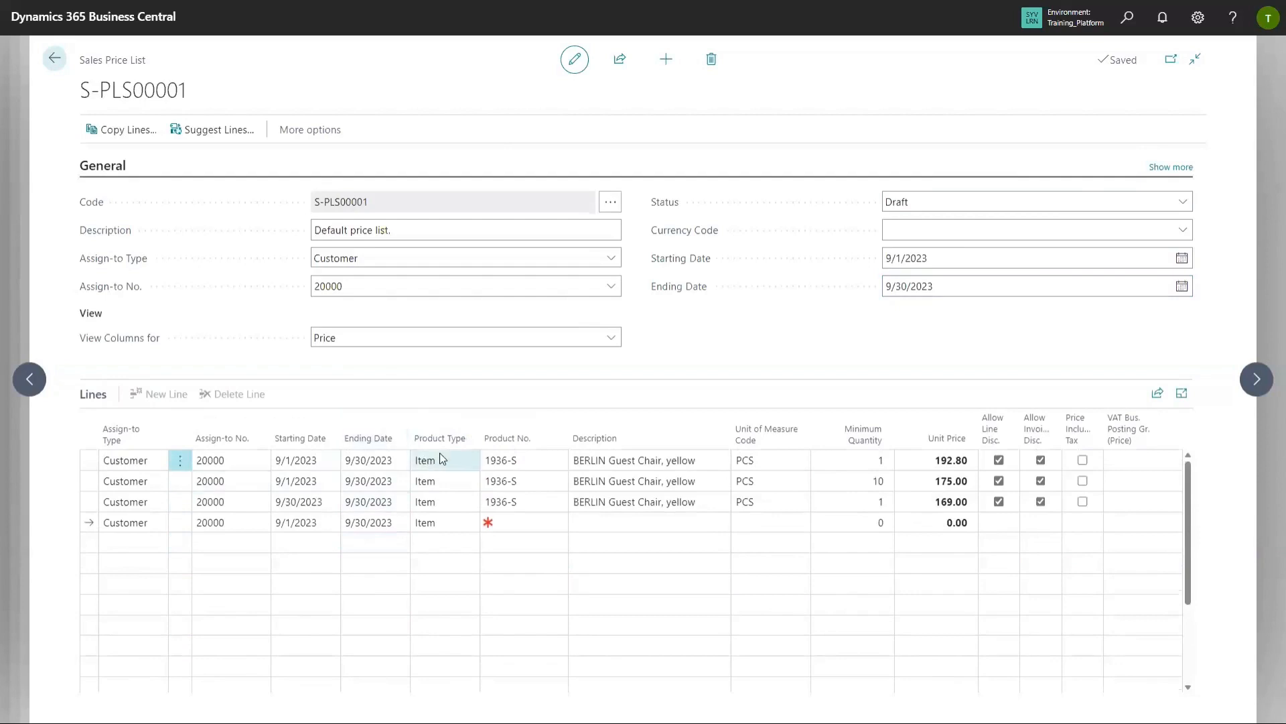
# Examine the assigned customer, minimum quantity and unit price of the three BERLIN Guest Chair price lines
pyautogui.click(250, 459)
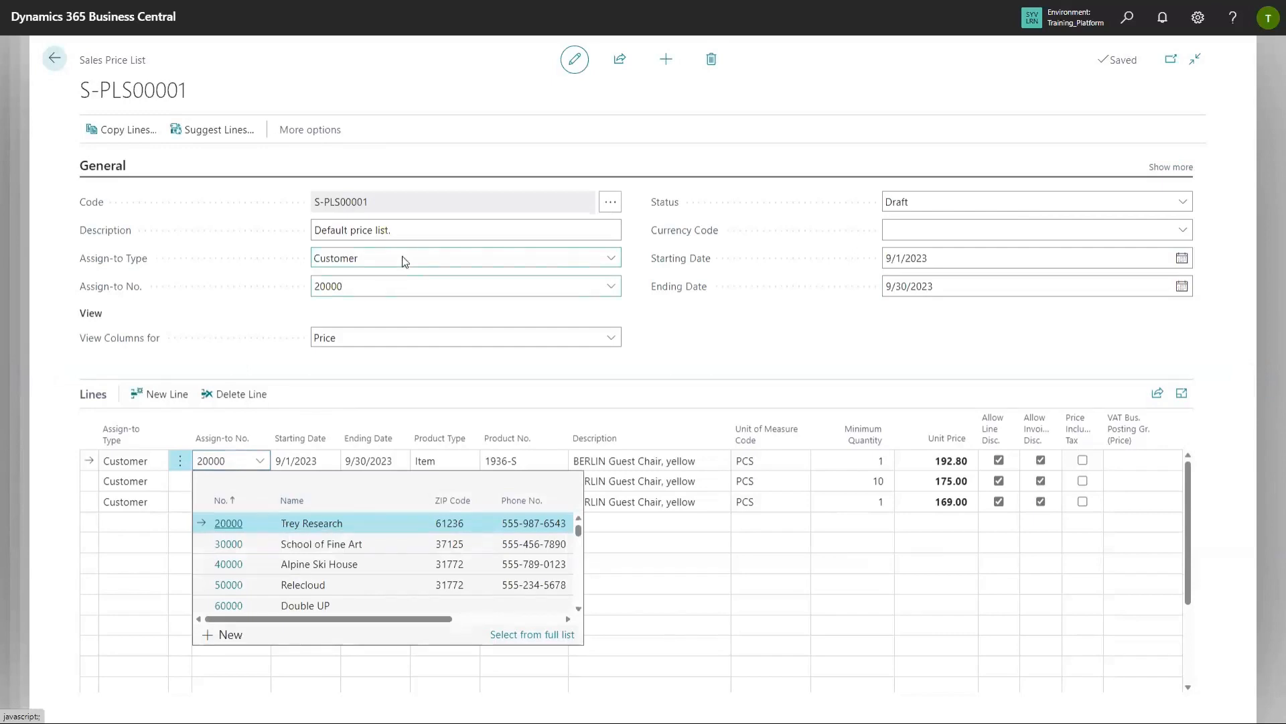
pyautogui.click(381, 280)
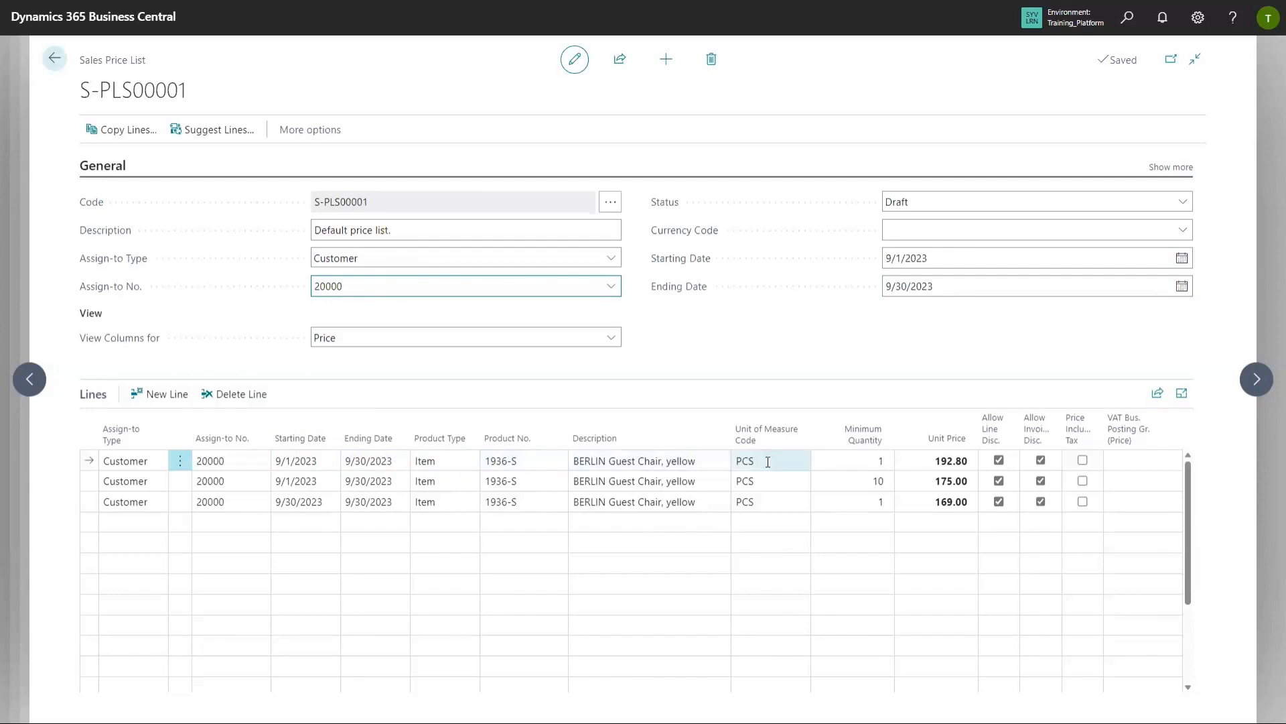
pyautogui.click(856, 462)
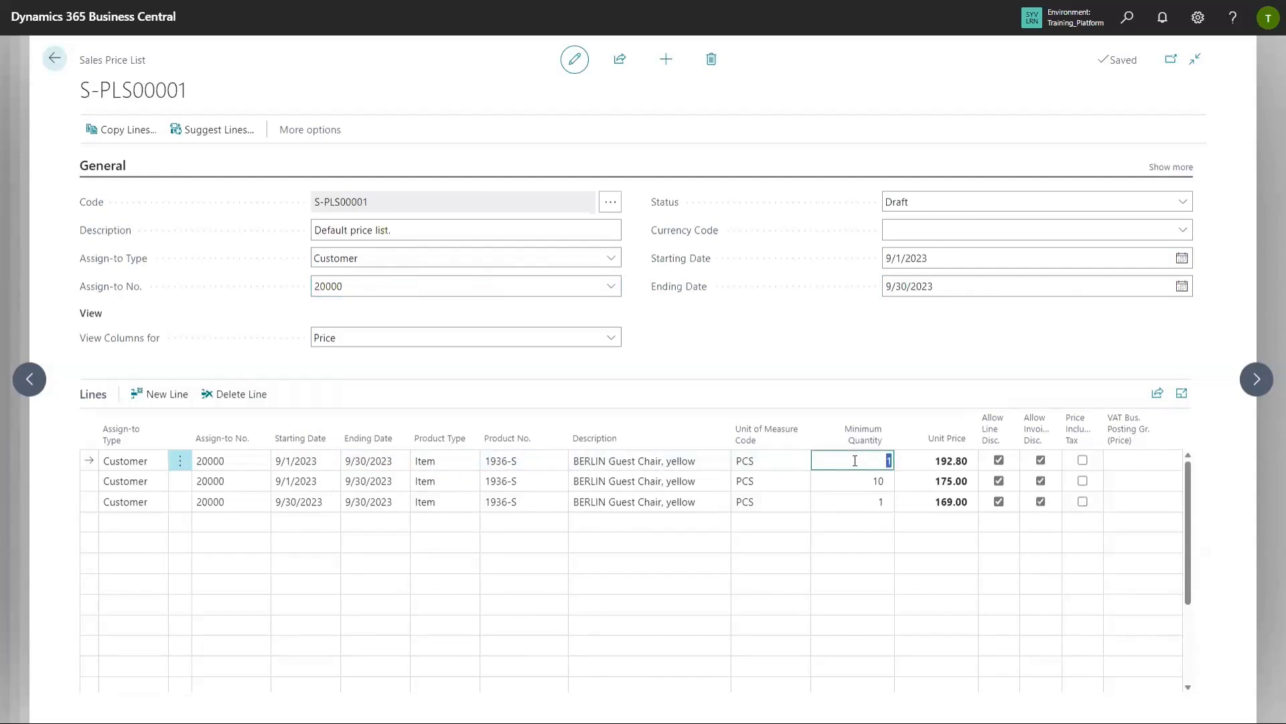
pyautogui.click(930, 461)
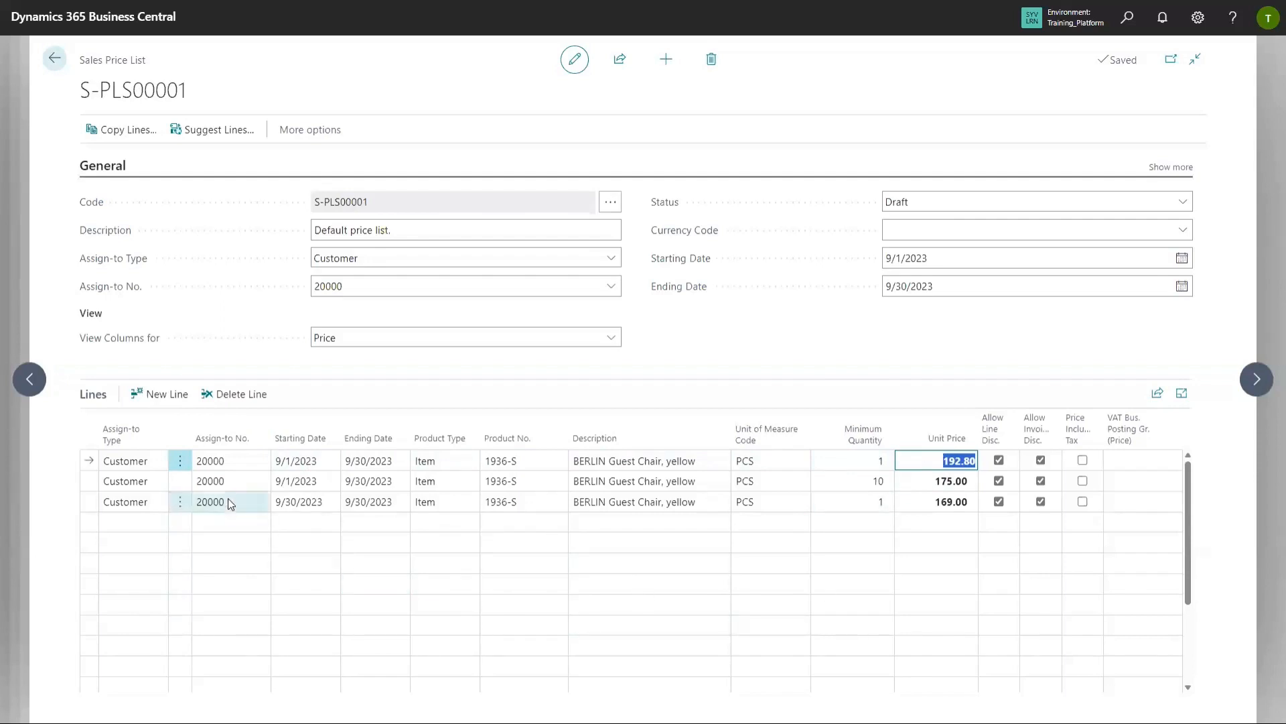
pyautogui.click(241, 481)
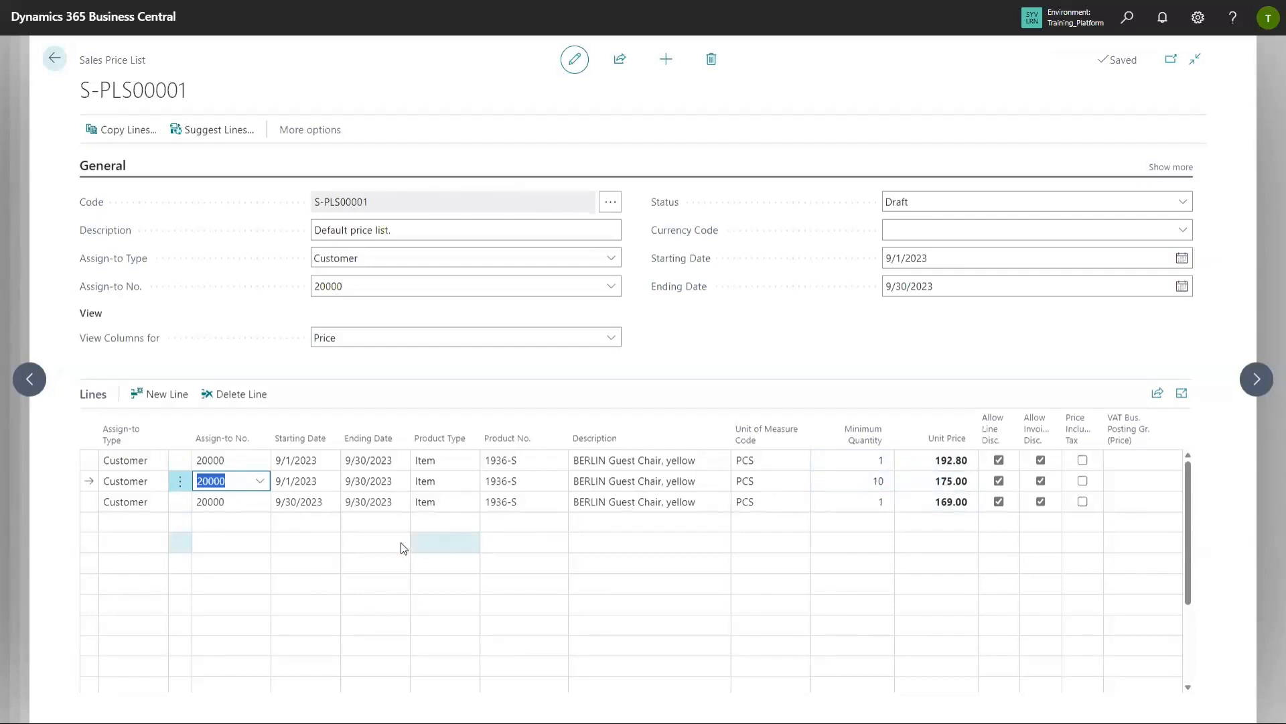
pyautogui.click(237, 500)
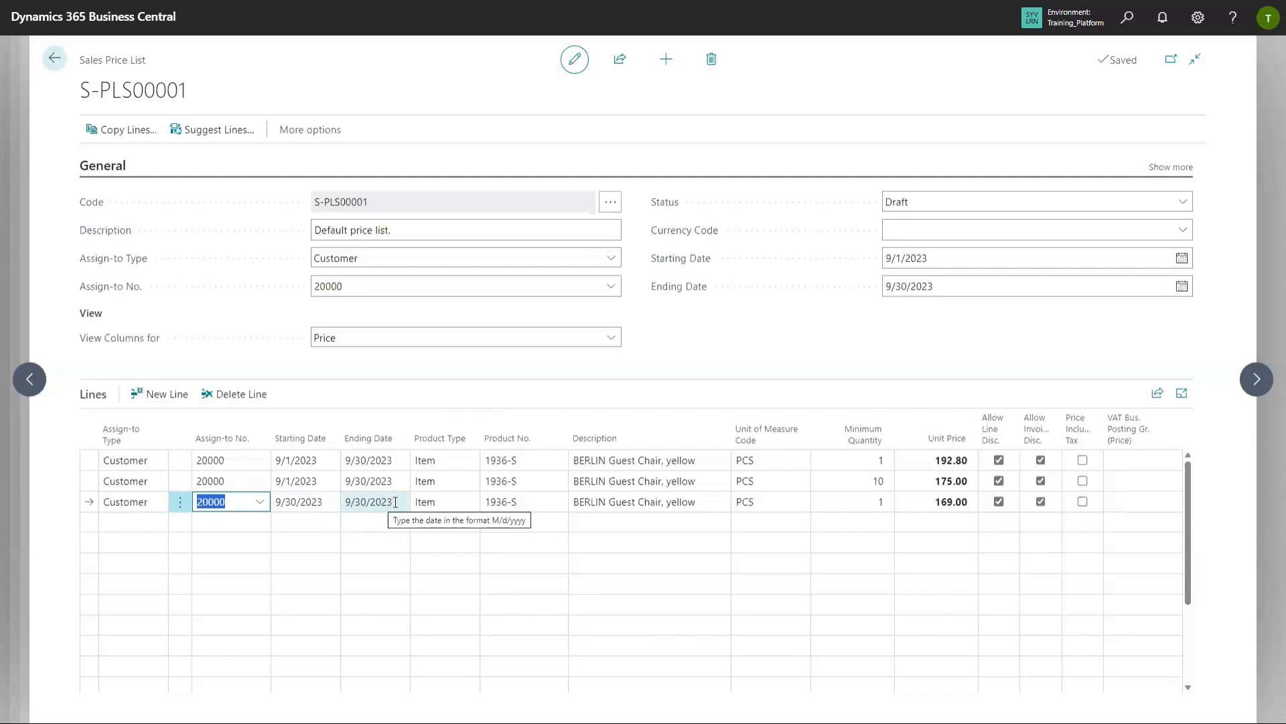
pyautogui.click(857, 502)
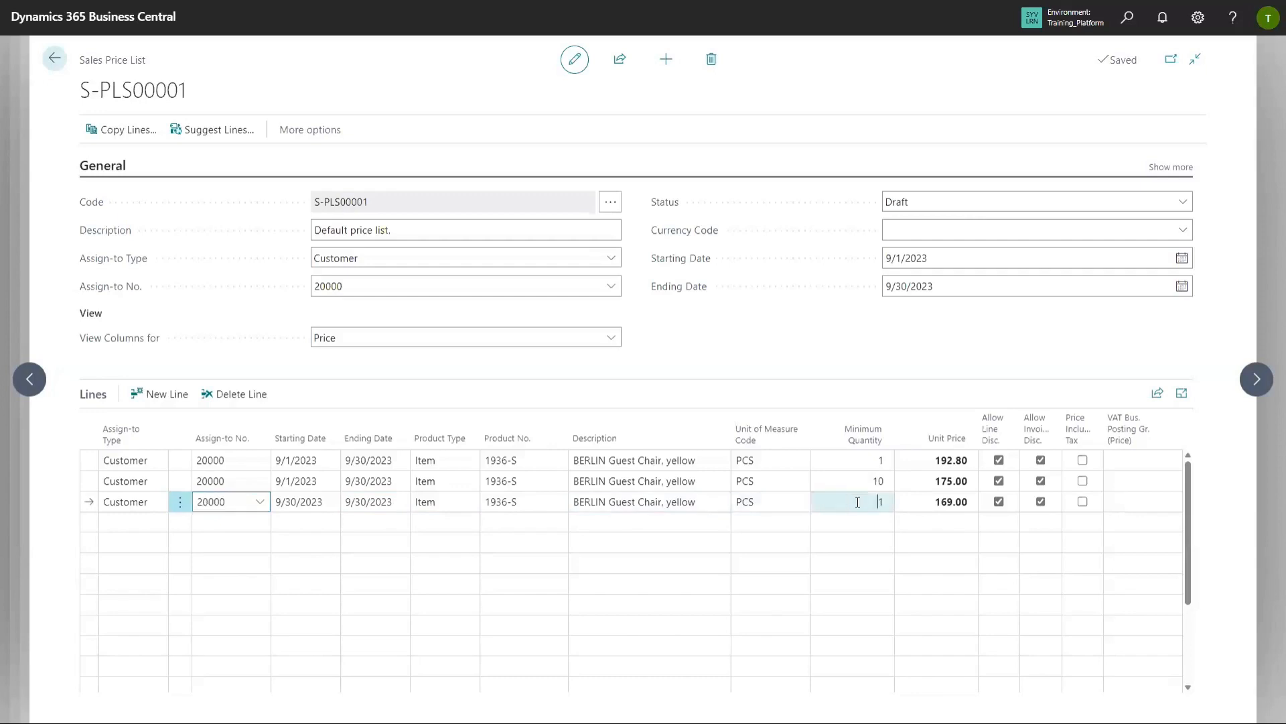
pyautogui.click(923, 499)
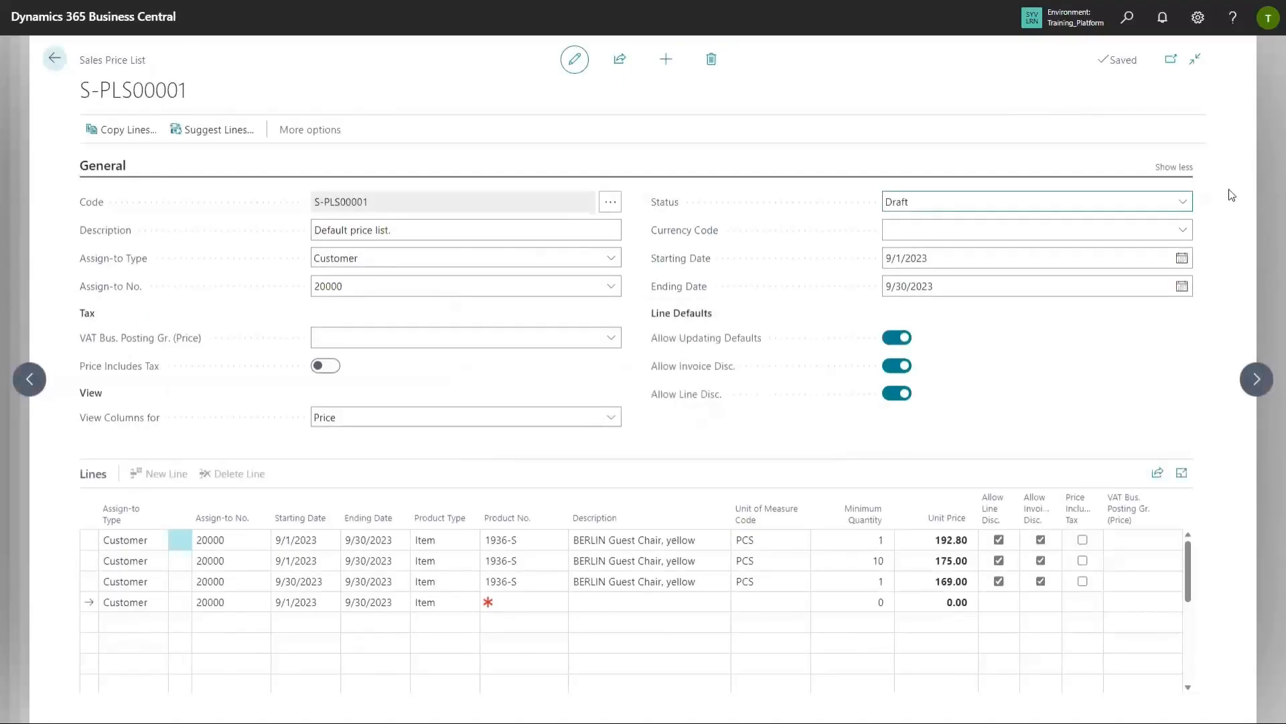
# Try to change the price list's status from Draft to Active
pyautogui.click(1187, 205)
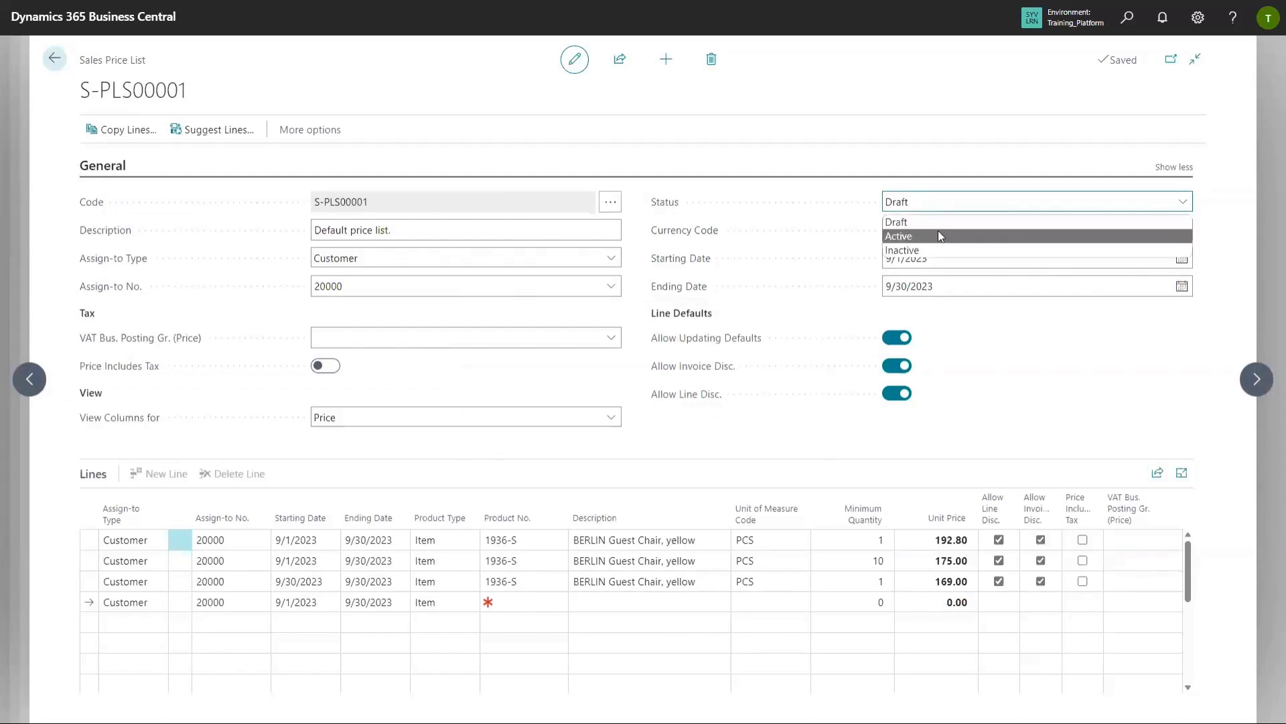
pyautogui.click(938, 230)
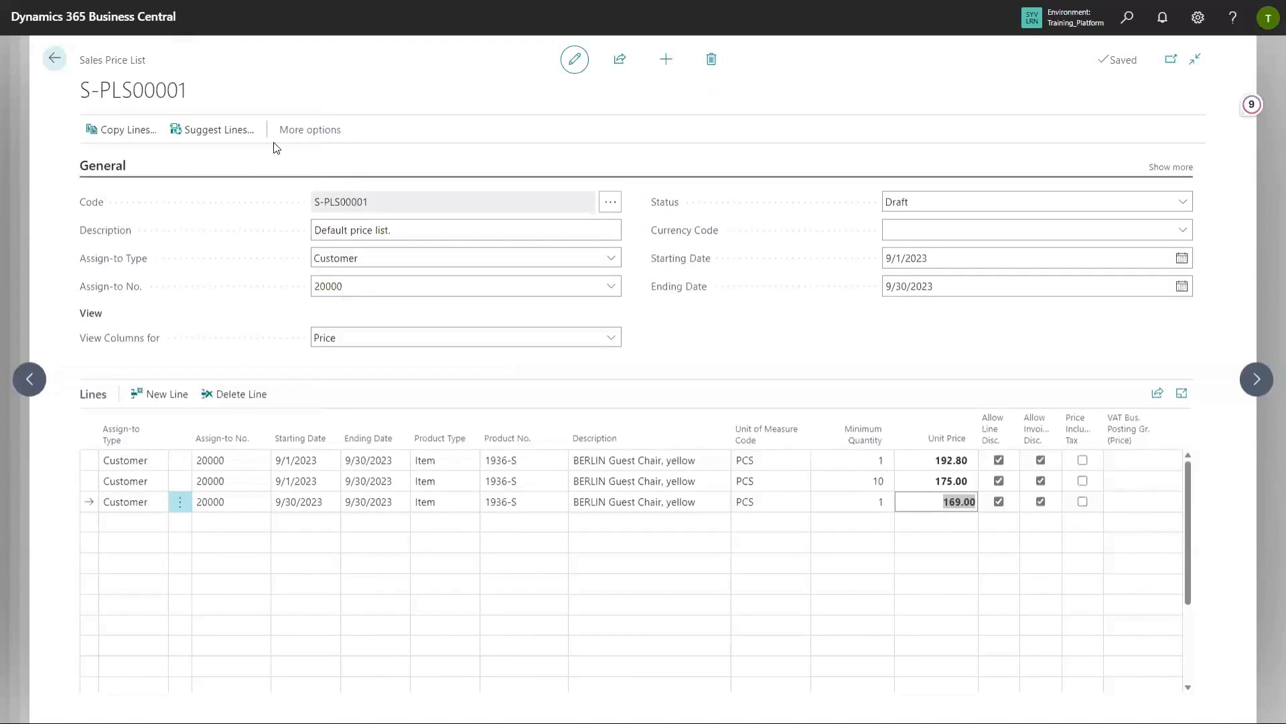
# Suggest new price lines for all items, leaving the item number filter empty, minimum quantity at 0 and adjustment factor at 1
pyautogui.click(218, 134)
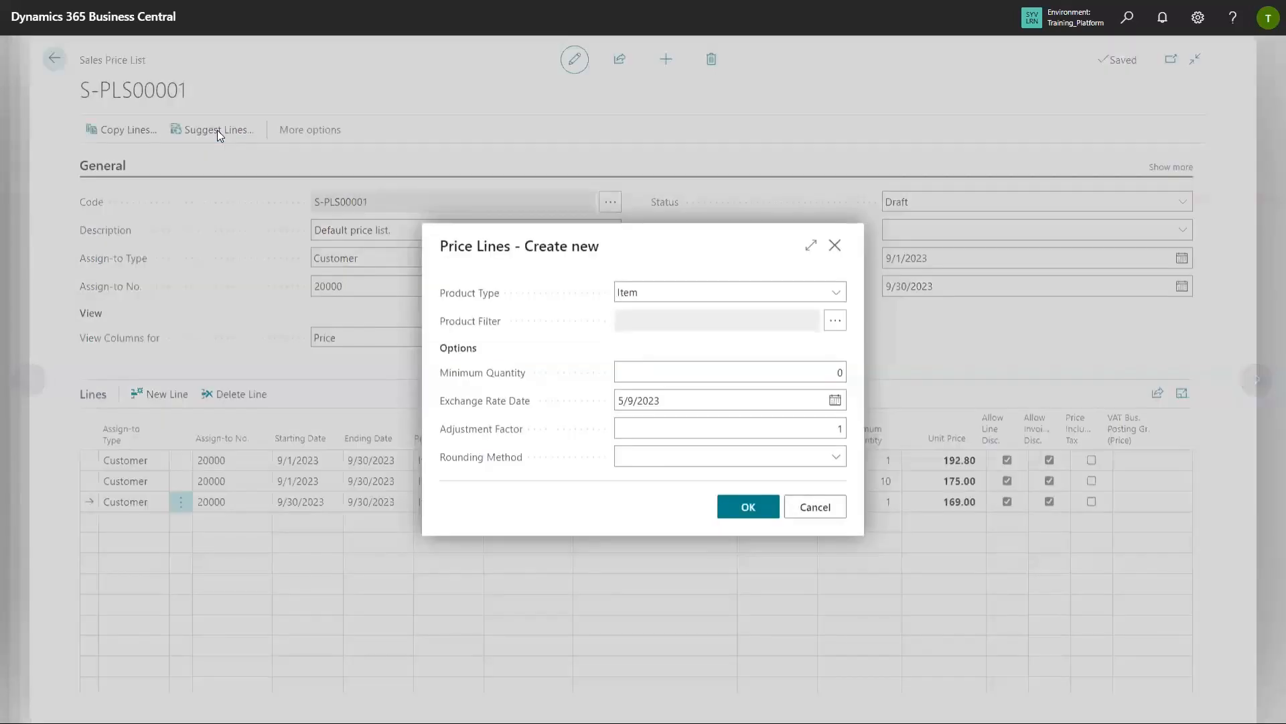
pyautogui.click(834, 325)
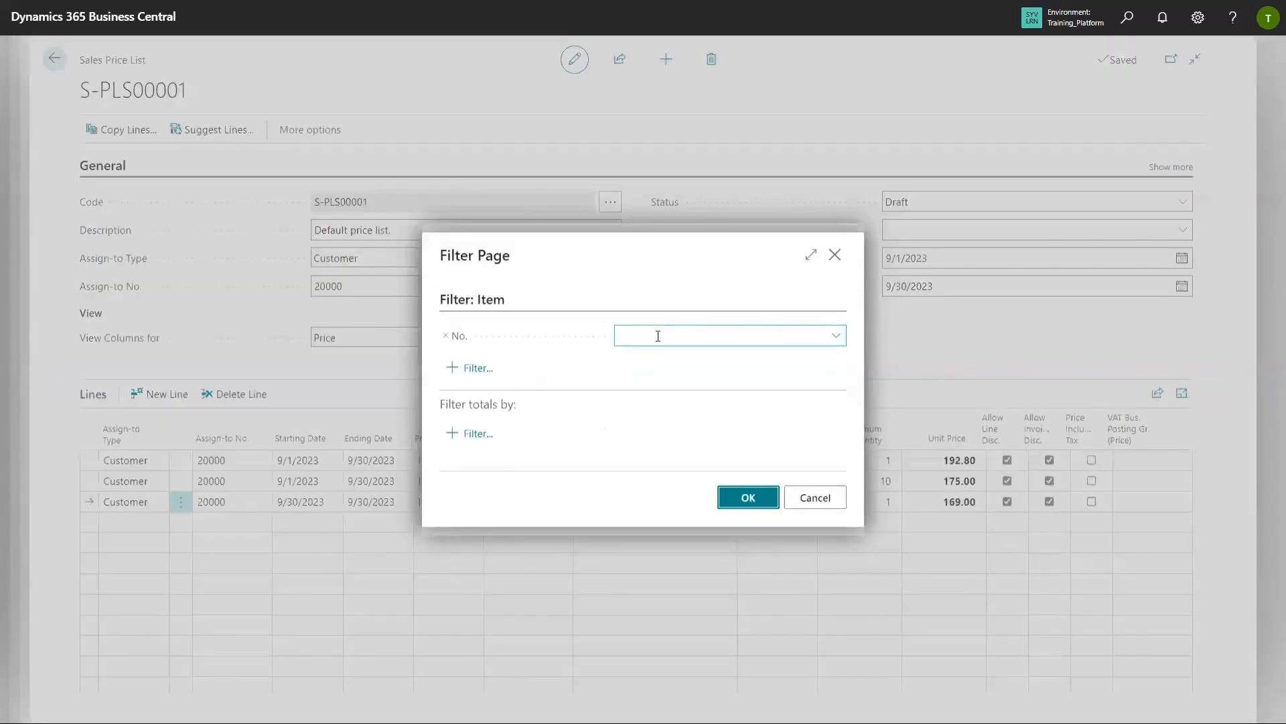
pyautogui.click(745, 497)
pyautogui.click(835, 322)
pyautogui.click(763, 487)
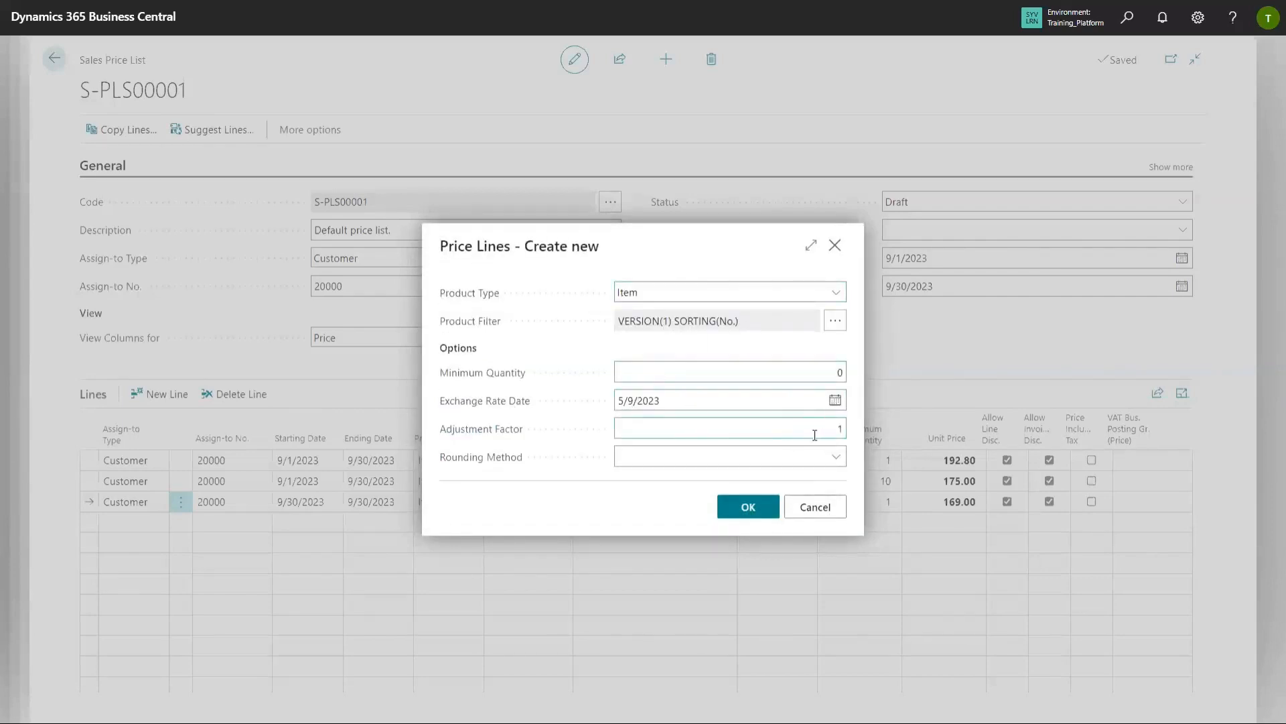
pyautogui.click(746, 509)
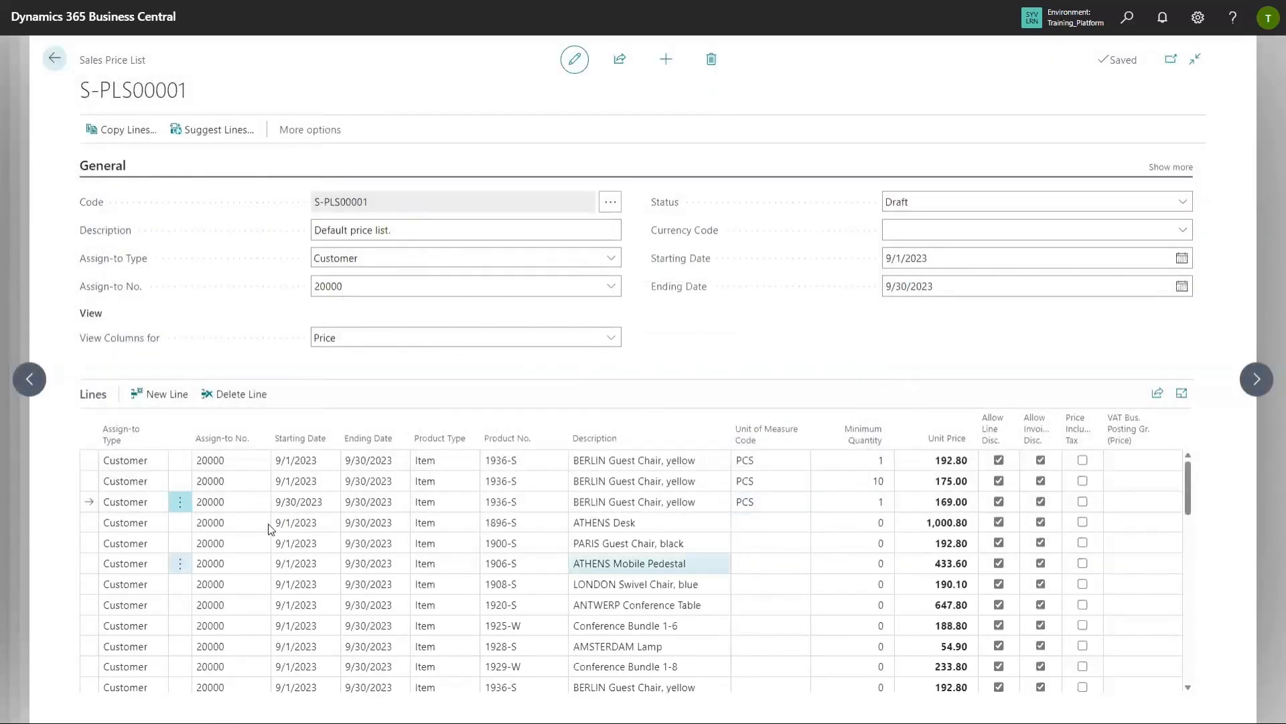
# Examine the suggested item price lines, including their minimum quantities and unit prices
pyautogui.scroll(-10, 660, 618)
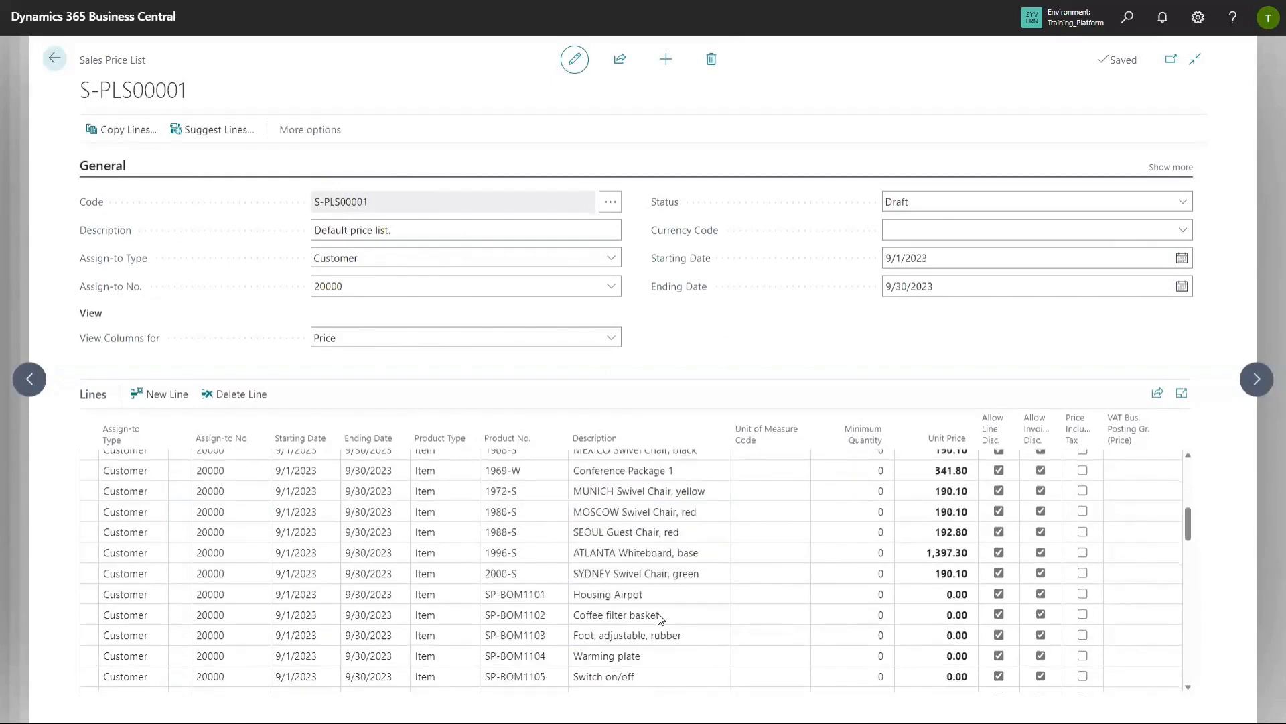
pyautogui.scroll(-3, 660, 618)
pyautogui.scroll(6, 772, 611)
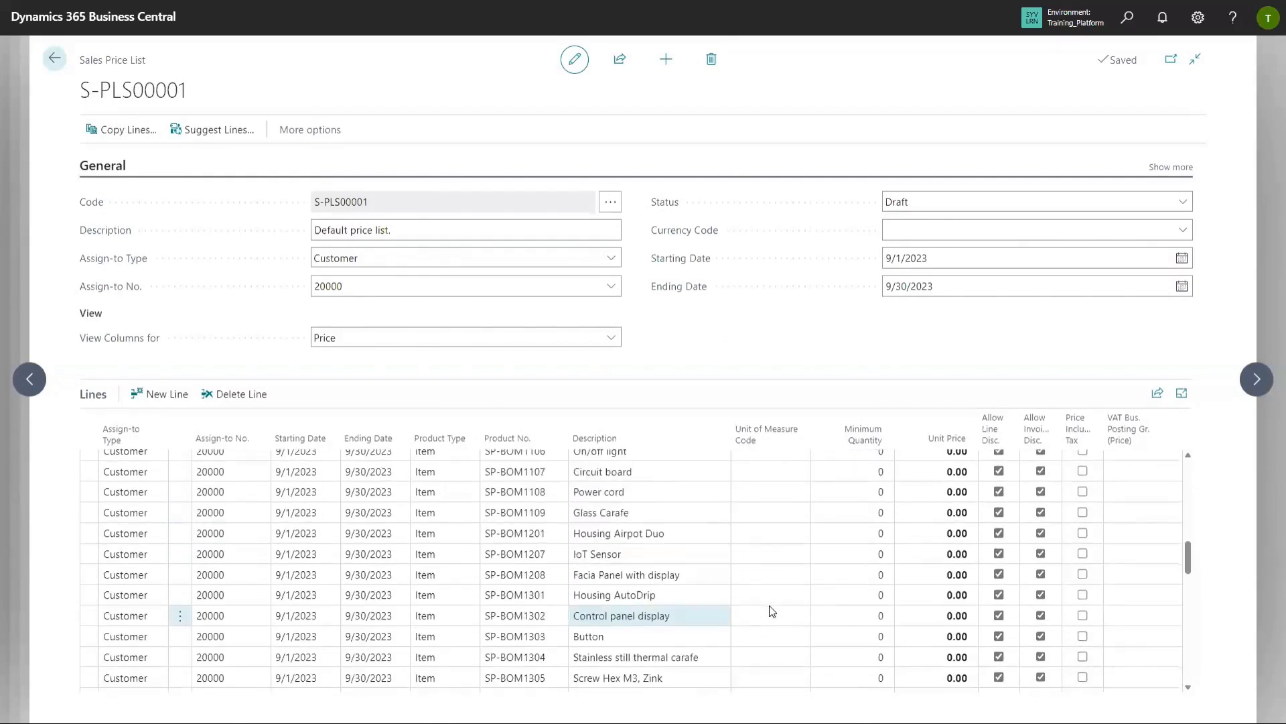
pyautogui.scroll(10, 931, 561)
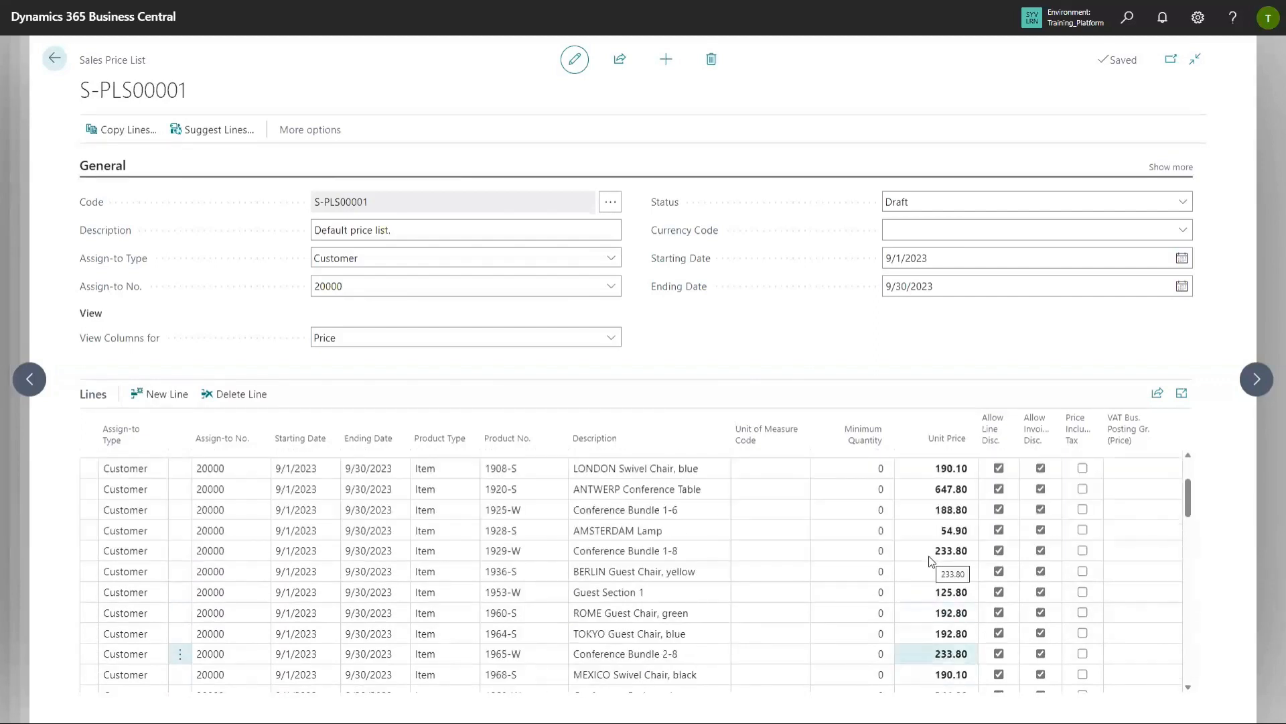
pyautogui.scroll(2, 878, 558)
pyautogui.click(826, 553)
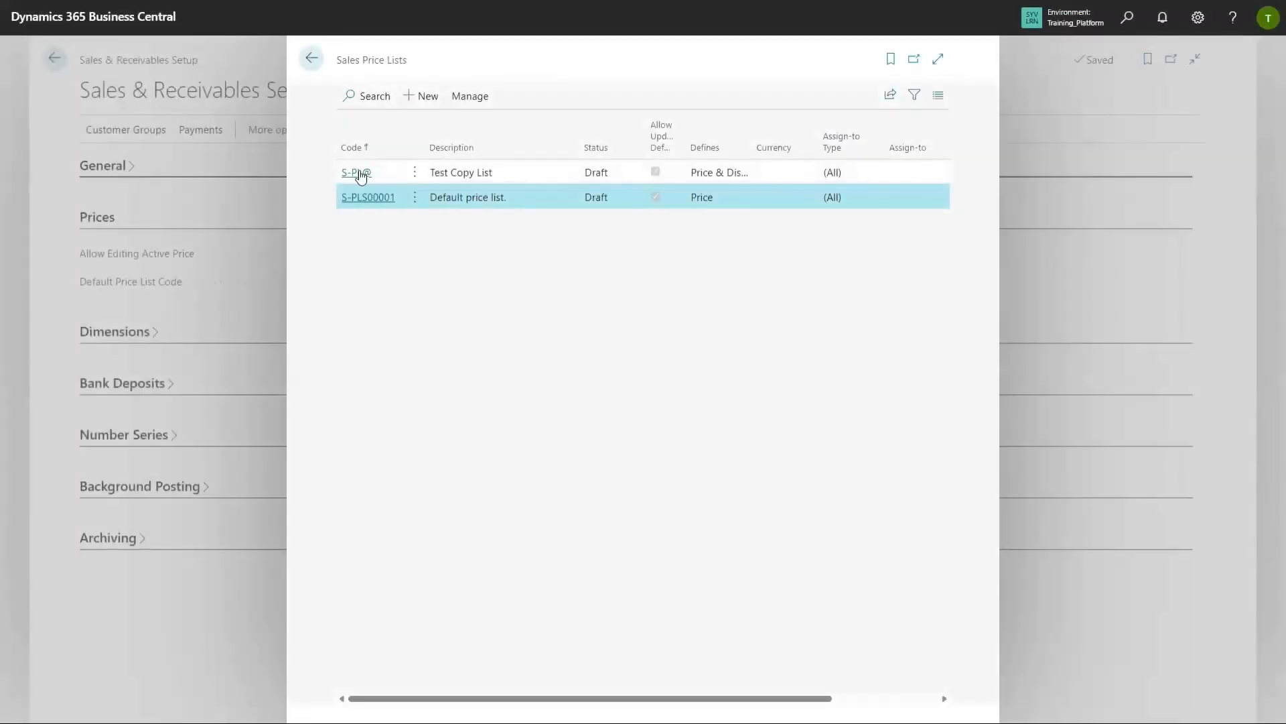
# Open the Test Copy List price list and copy the price lines from S-PLS00001 into it with an adjustment factor of 1.03
pyautogui.click(359, 172)
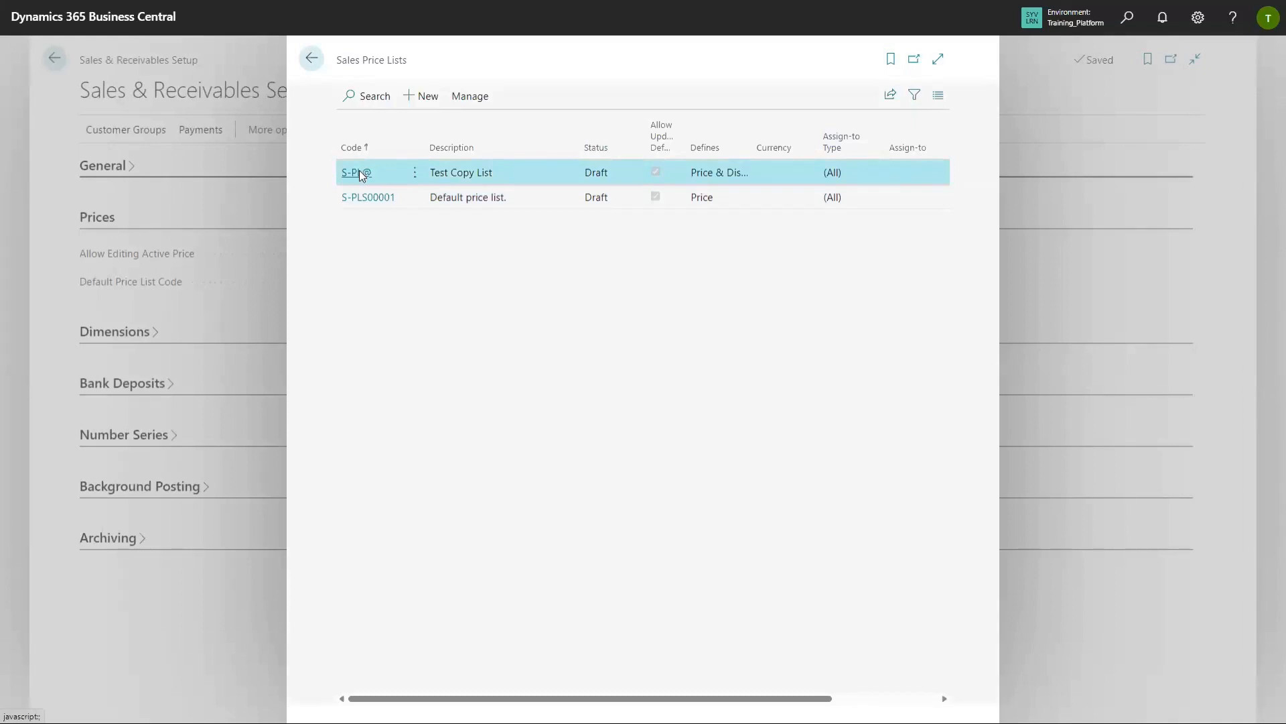
pyautogui.click(359, 173)
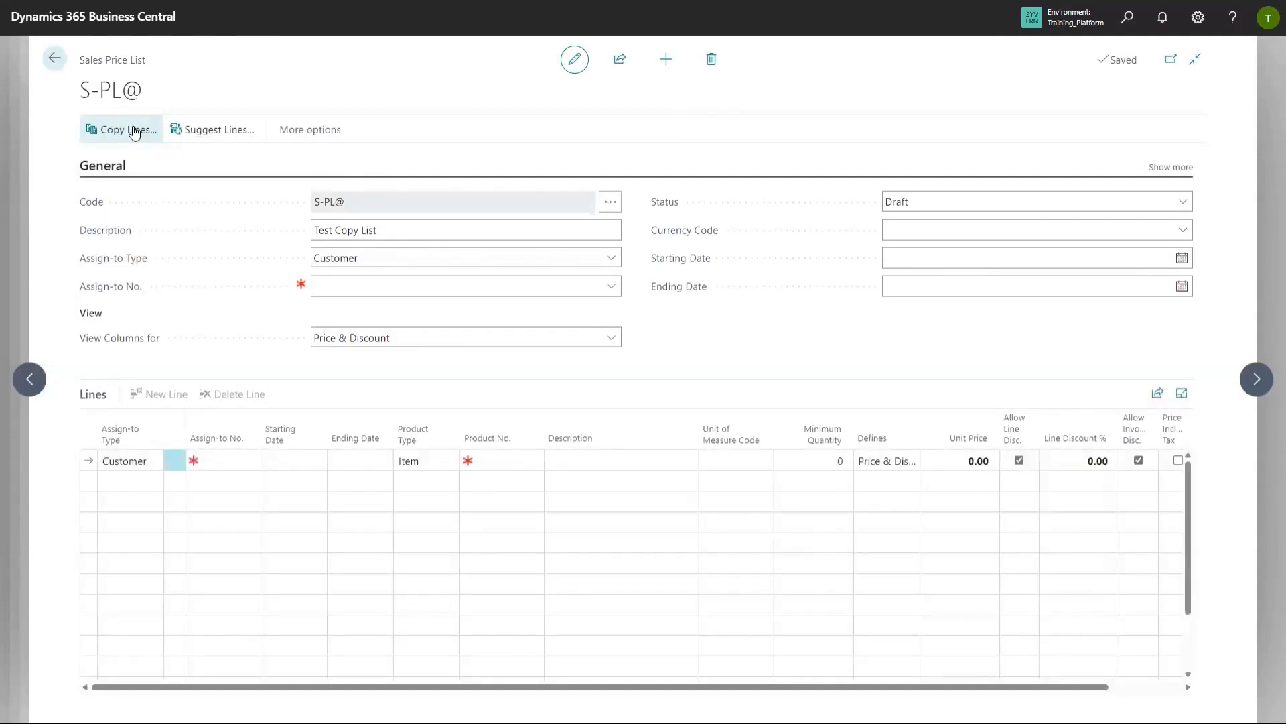
pyautogui.click(134, 130)
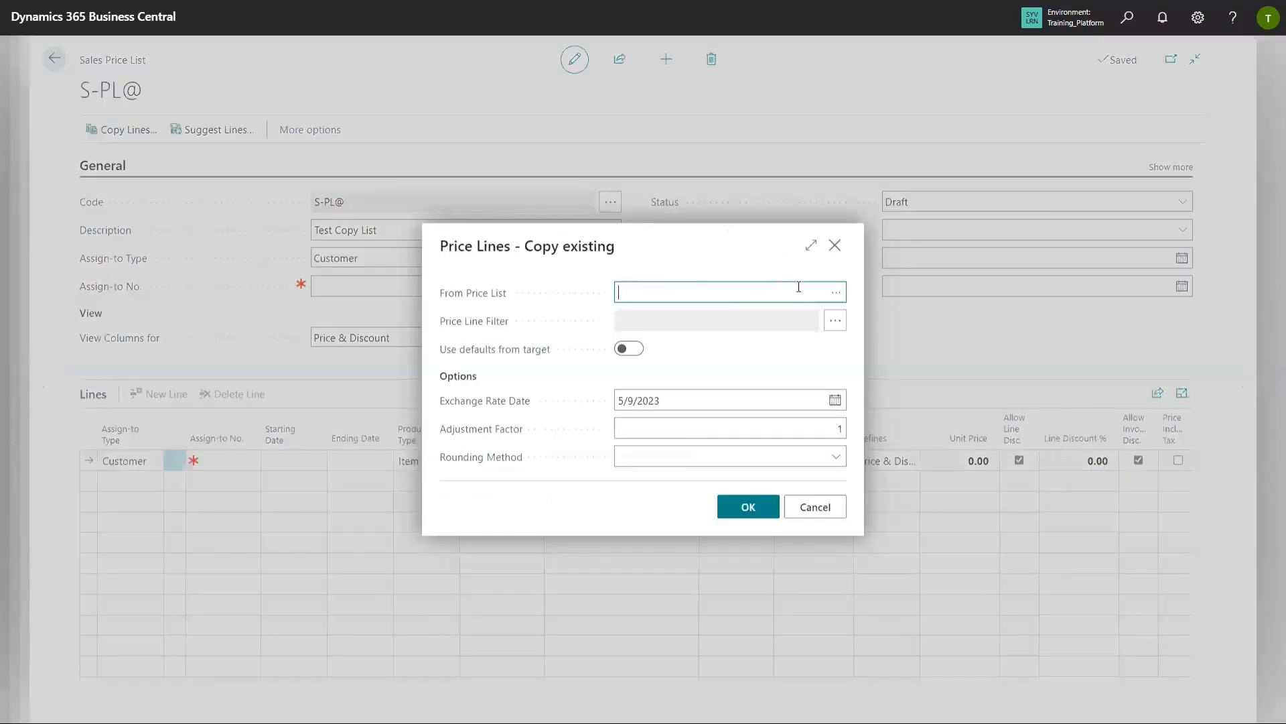
pyautogui.click(836, 293)
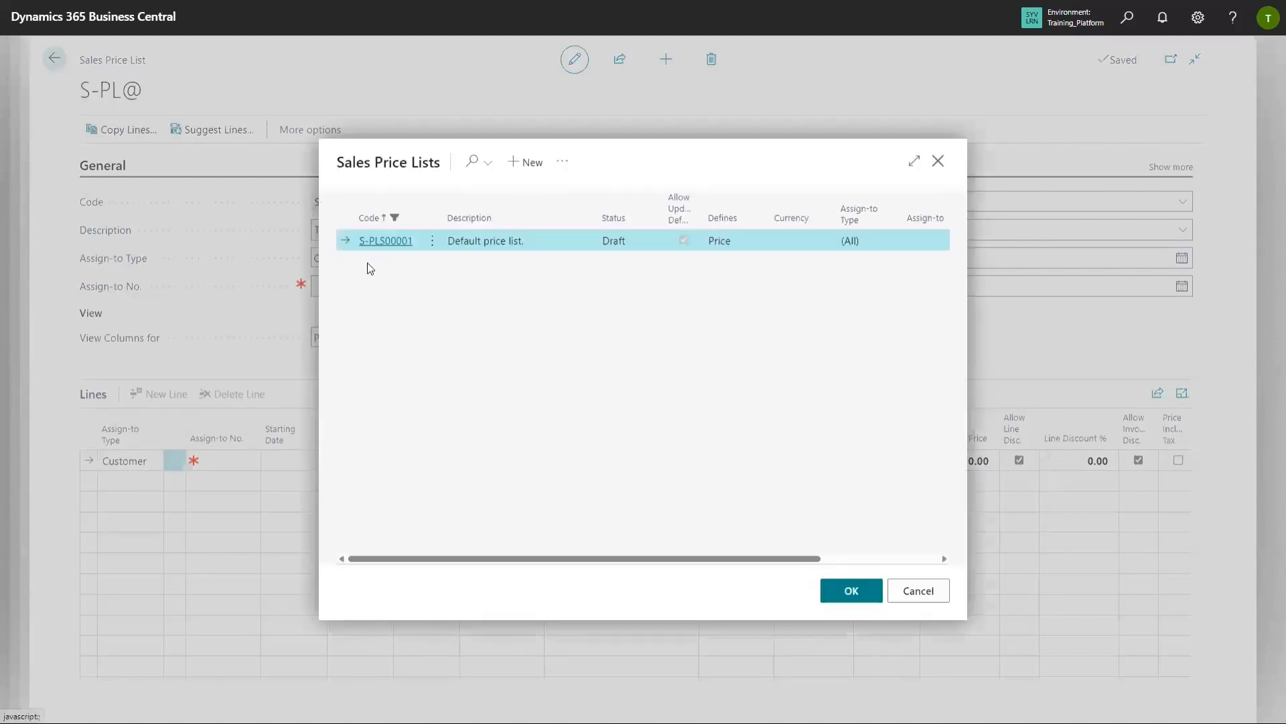
pyautogui.click(847, 589)
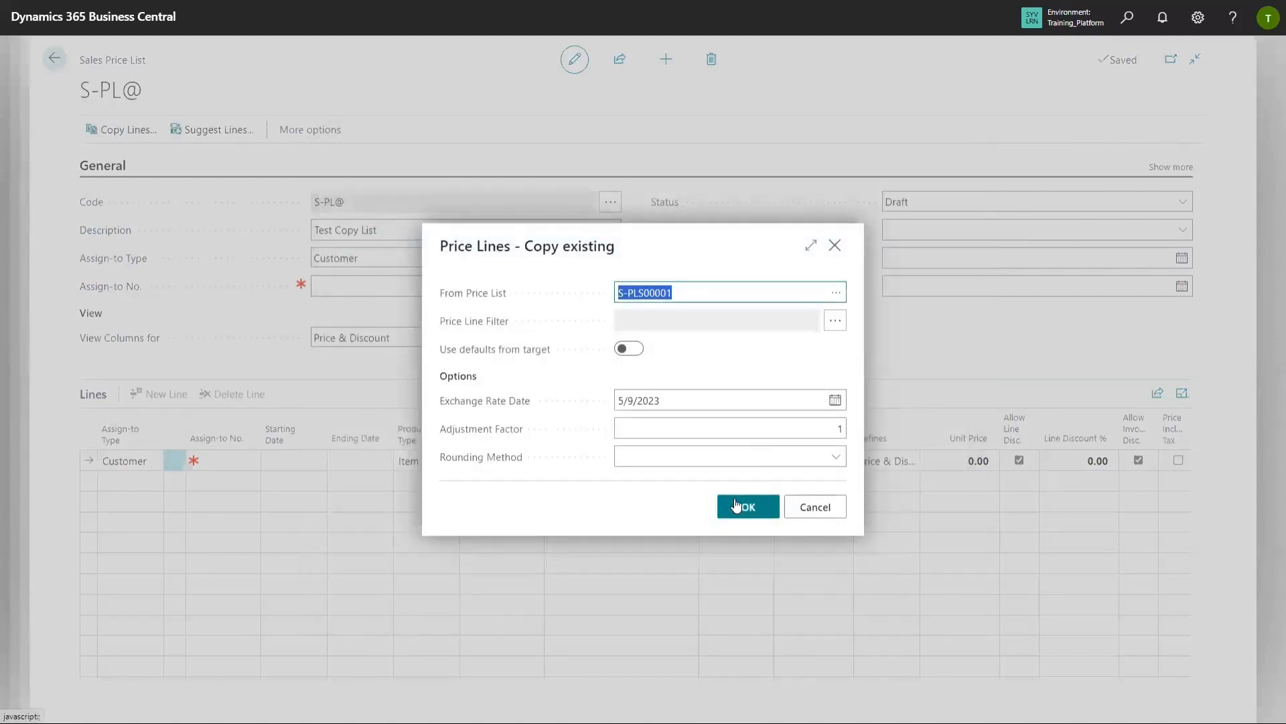
pyautogui.click(811, 433)
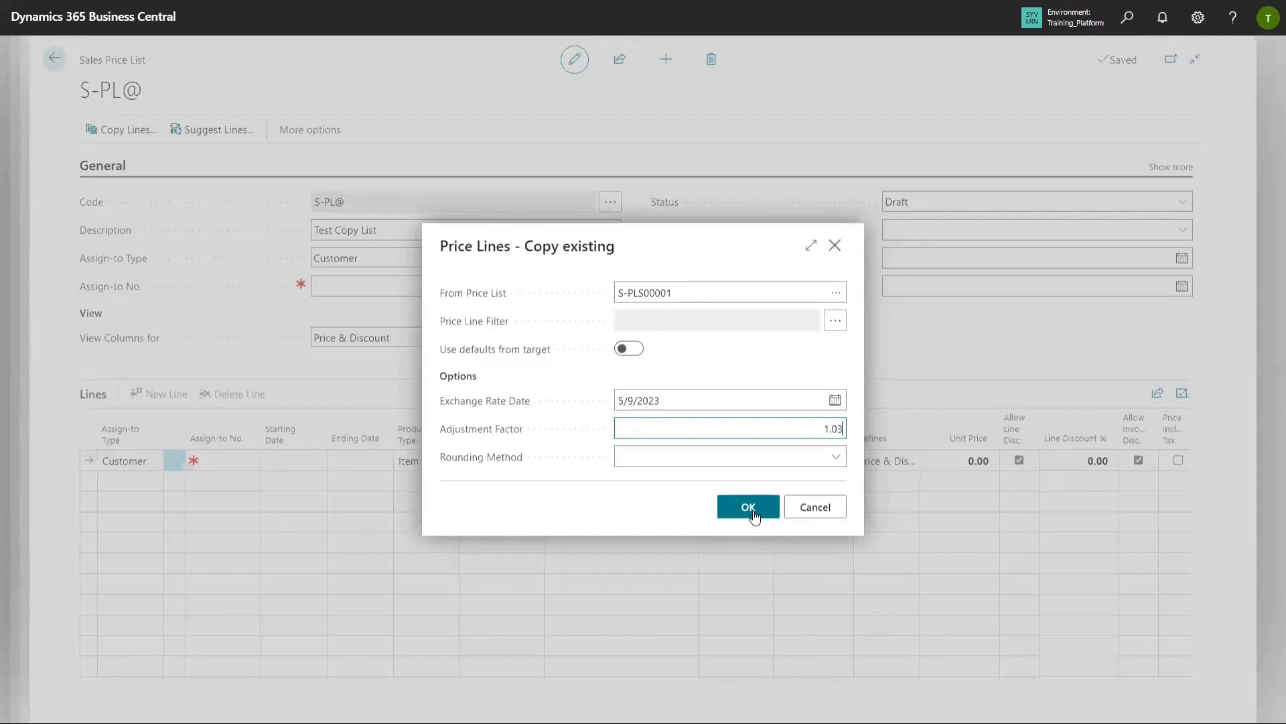
pyautogui.click(752, 513)
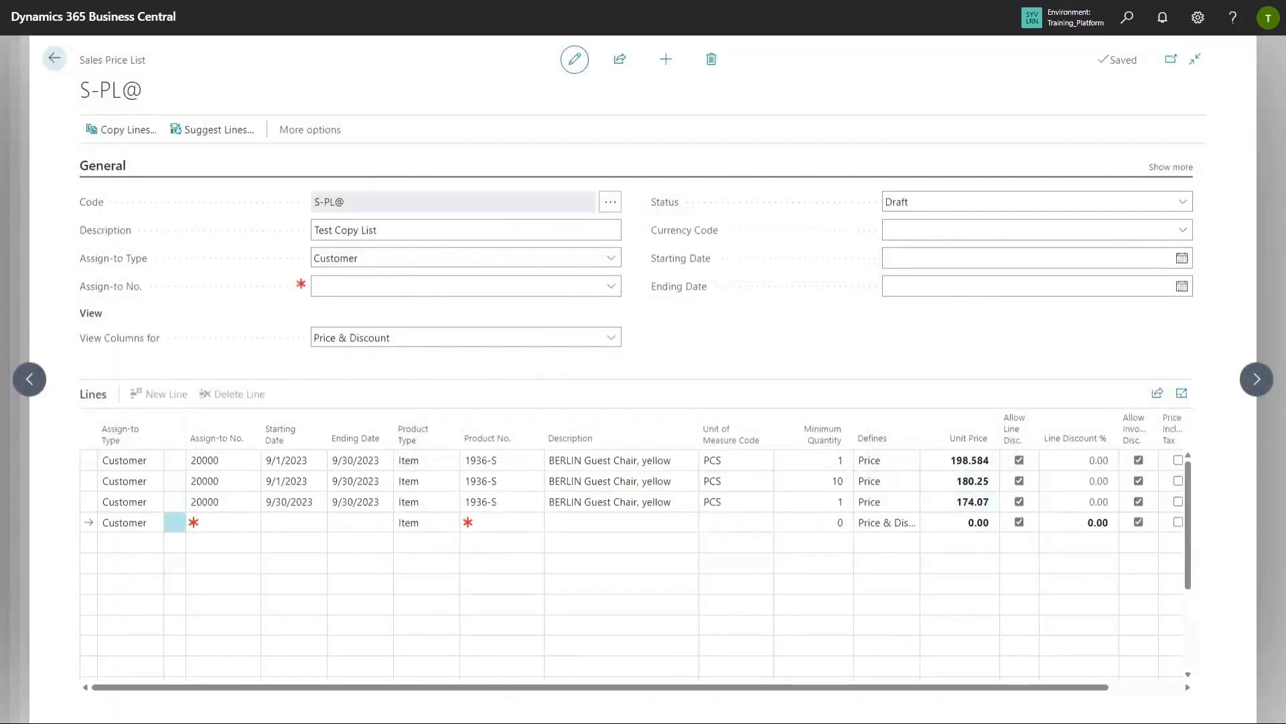
# Find item 1936-S, BERLIN Guest Chair, yellow, in the Items list and open its sales prices from the item card
pyautogui.click(1129, 22)
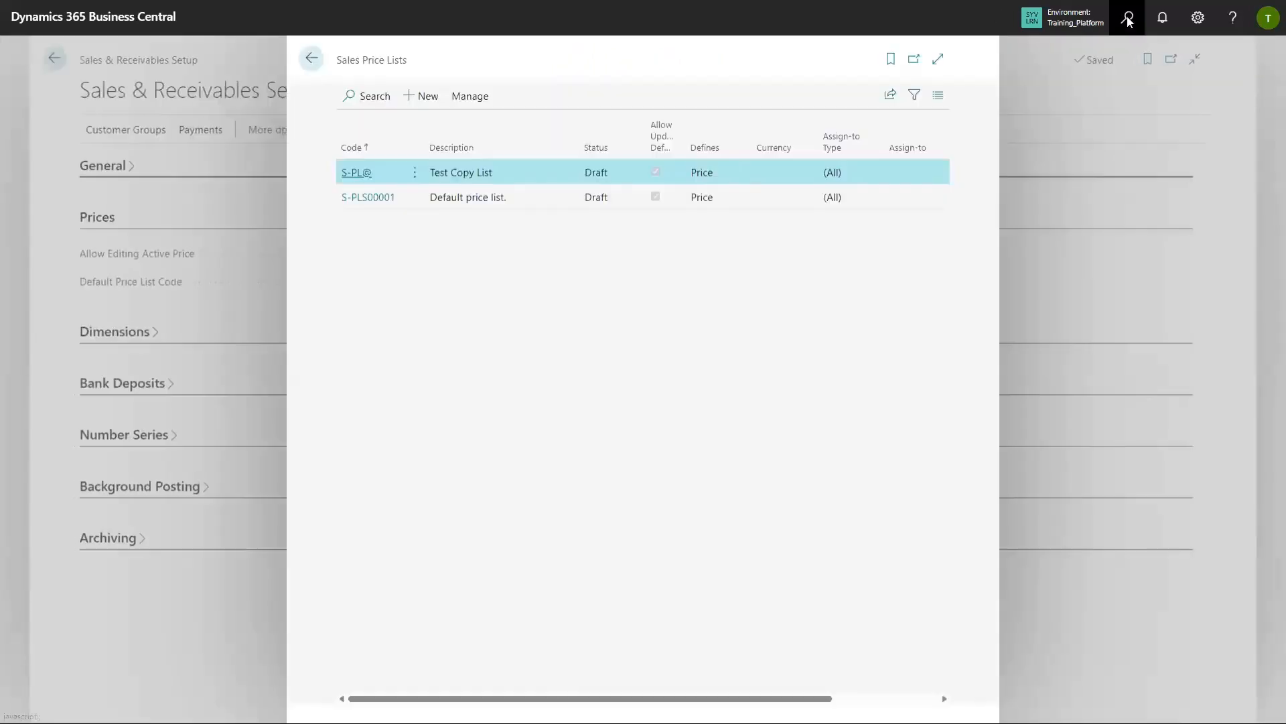
pyautogui.write('item')
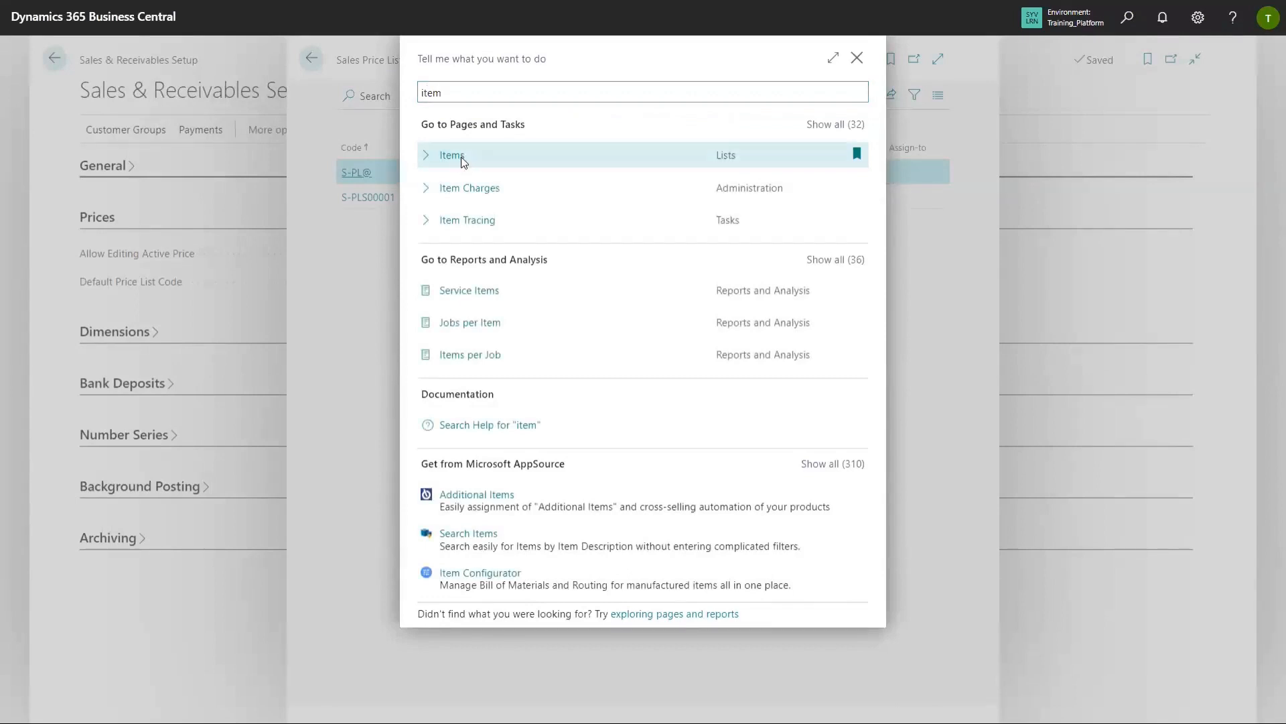
pyautogui.click(461, 158)
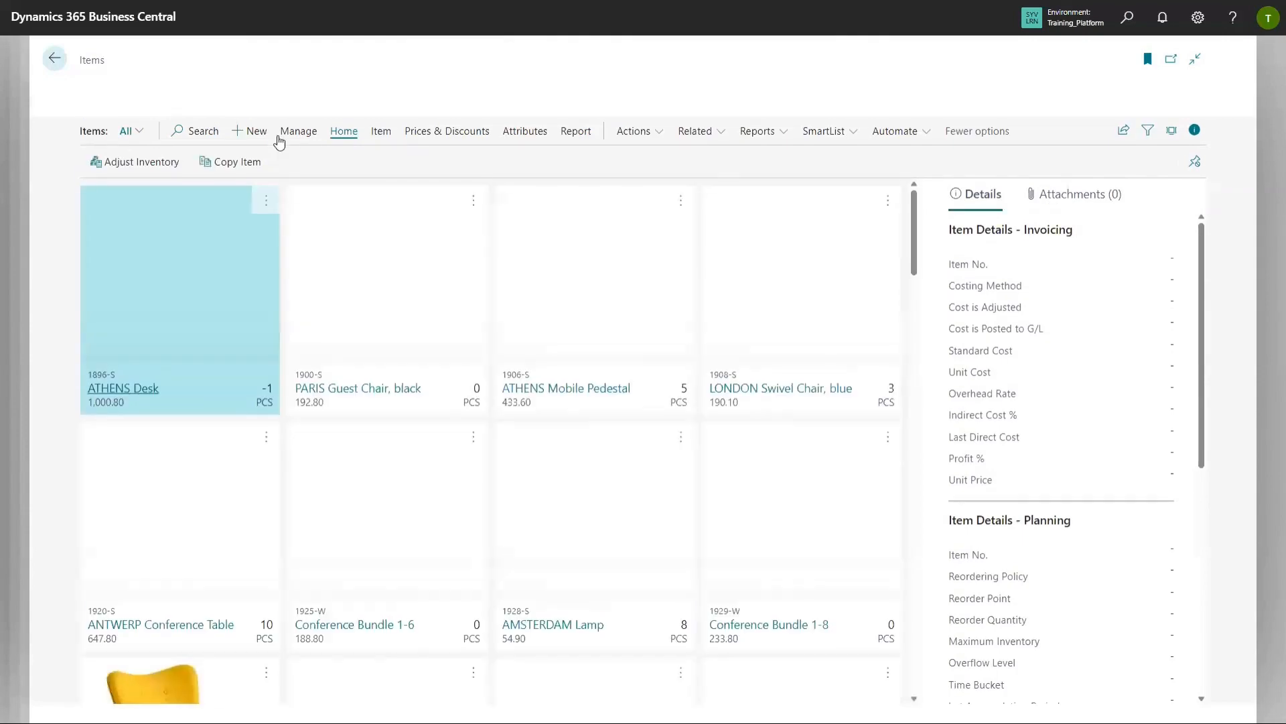
pyautogui.click(186, 136)
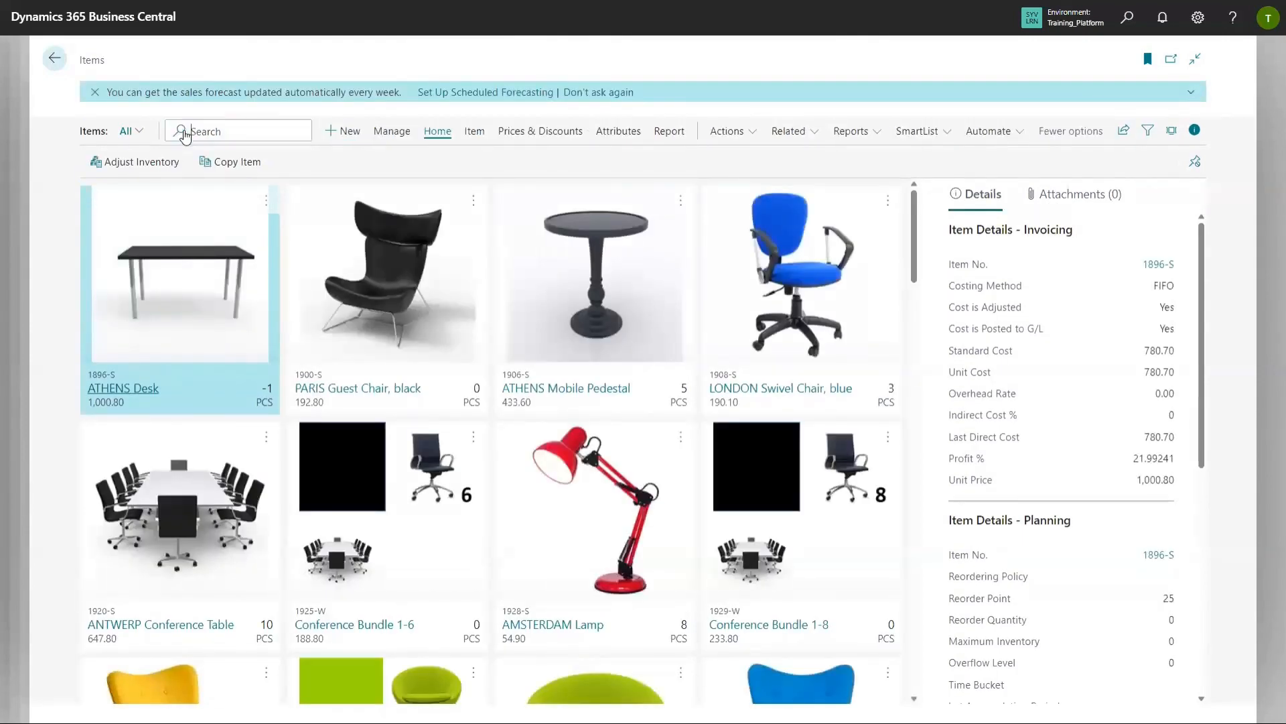
pyautogui.write('1936')
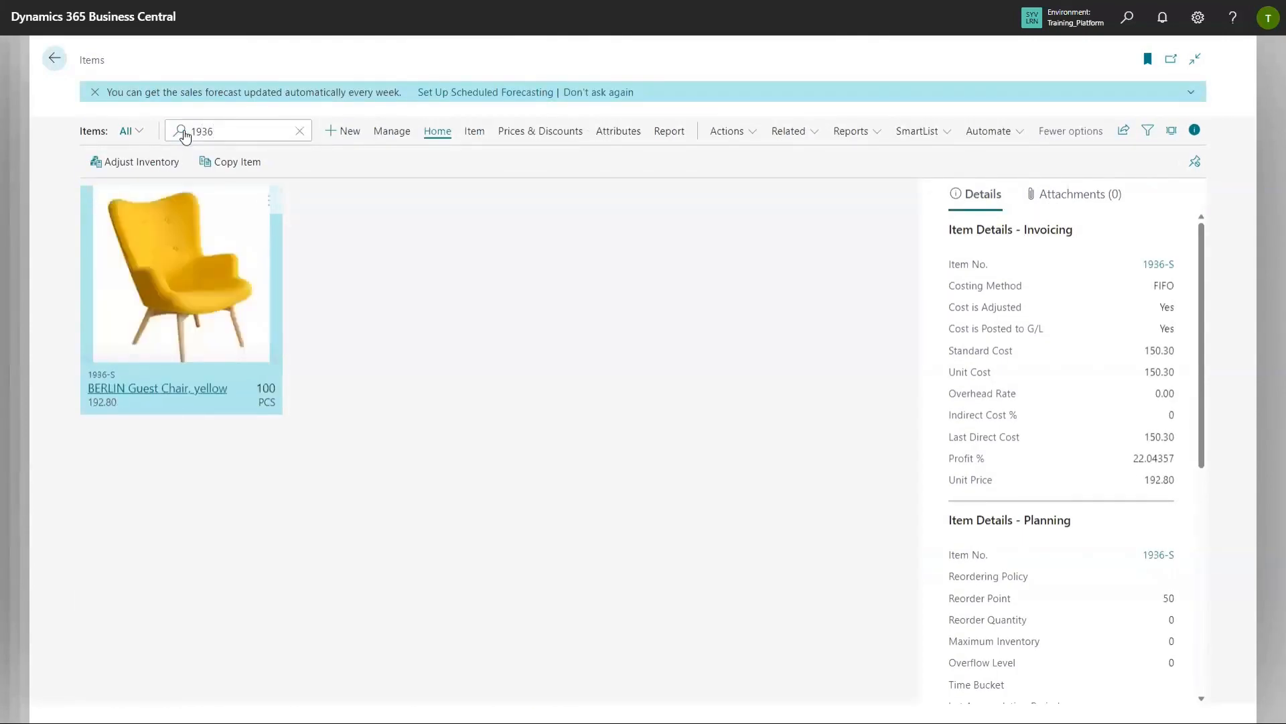
pyautogui.click(155, 390)
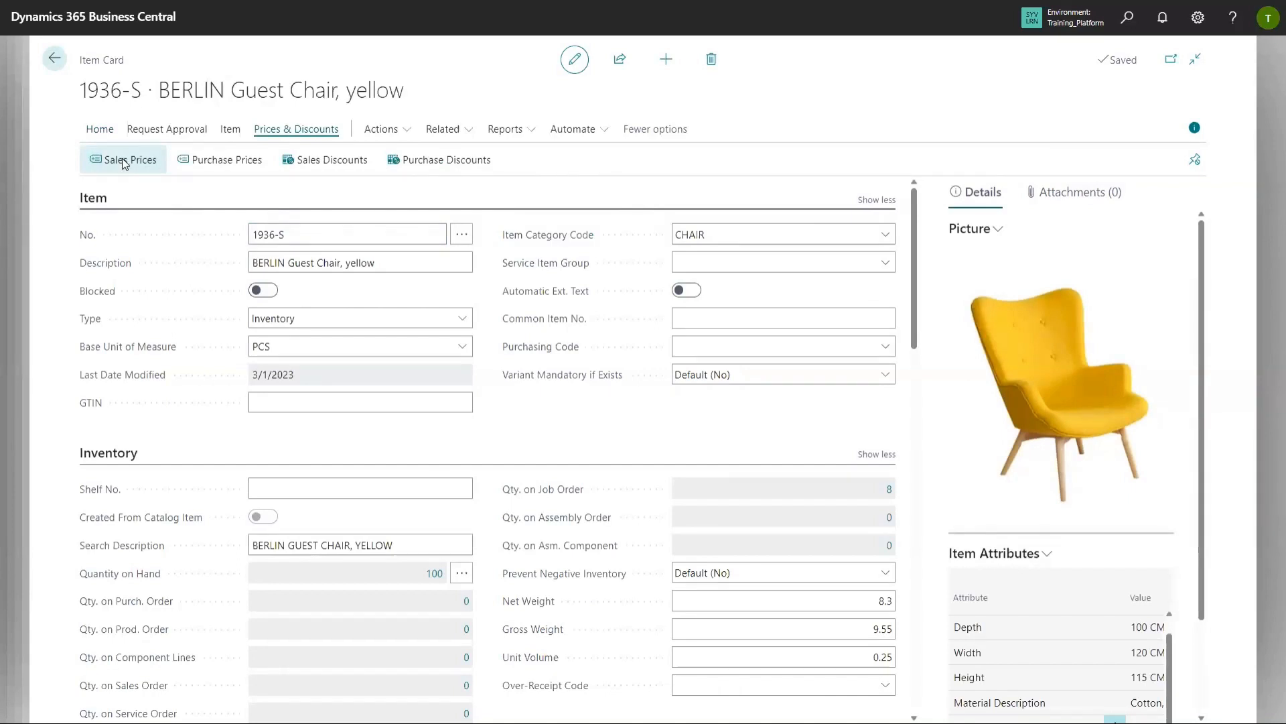
pyautogui.click(124, 163)
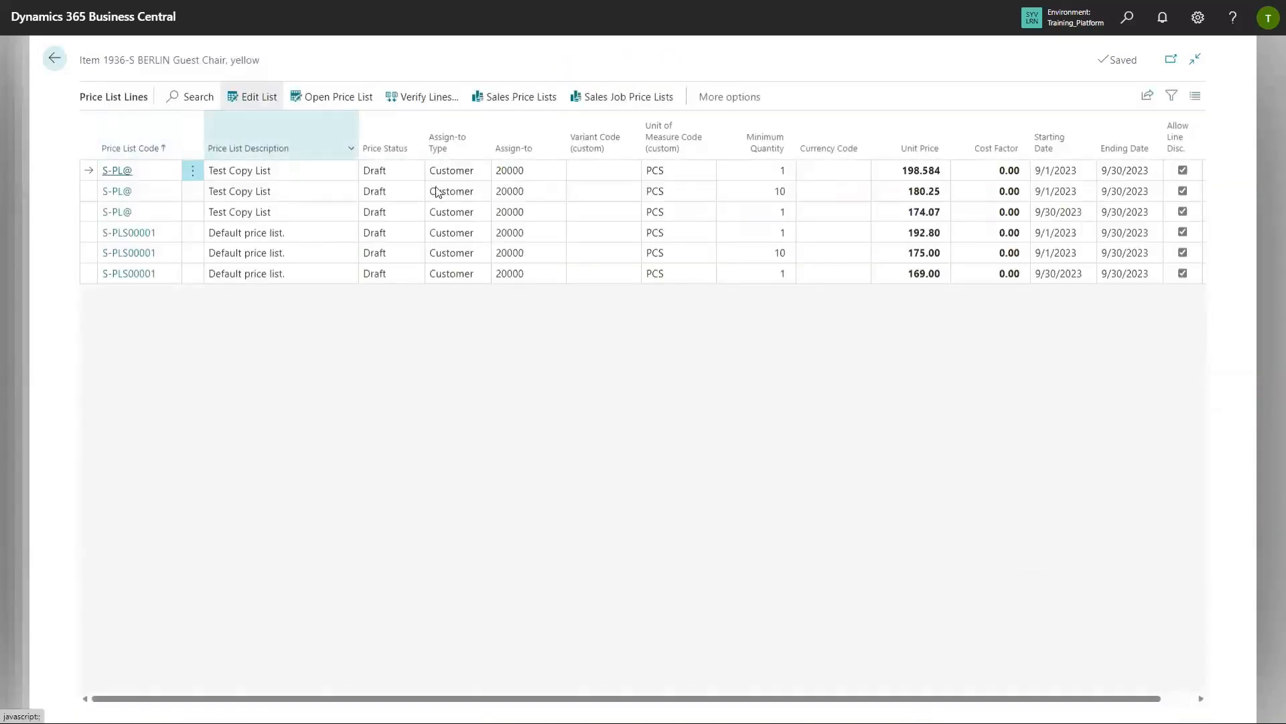
# Open the default price list S-PLS00001 from the chair's price lines and set its status to Active
pyautogui.click(129, 233)
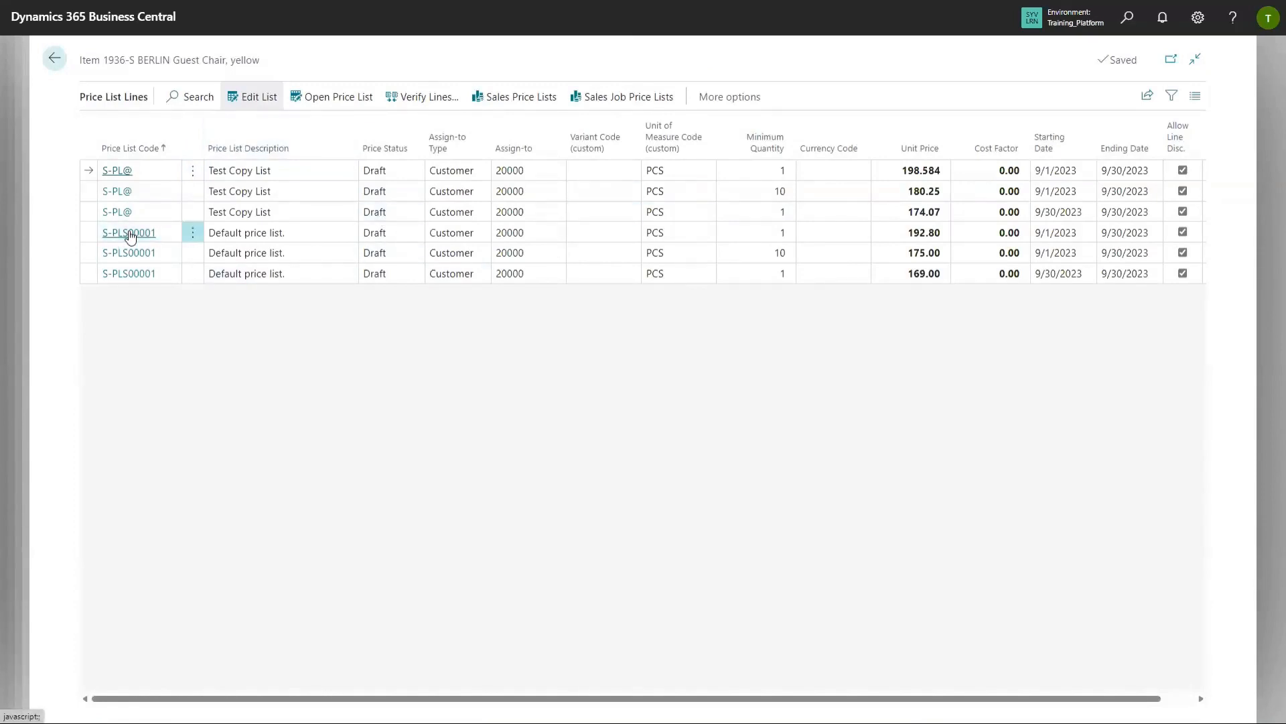
pyautogui.click(129, 233)
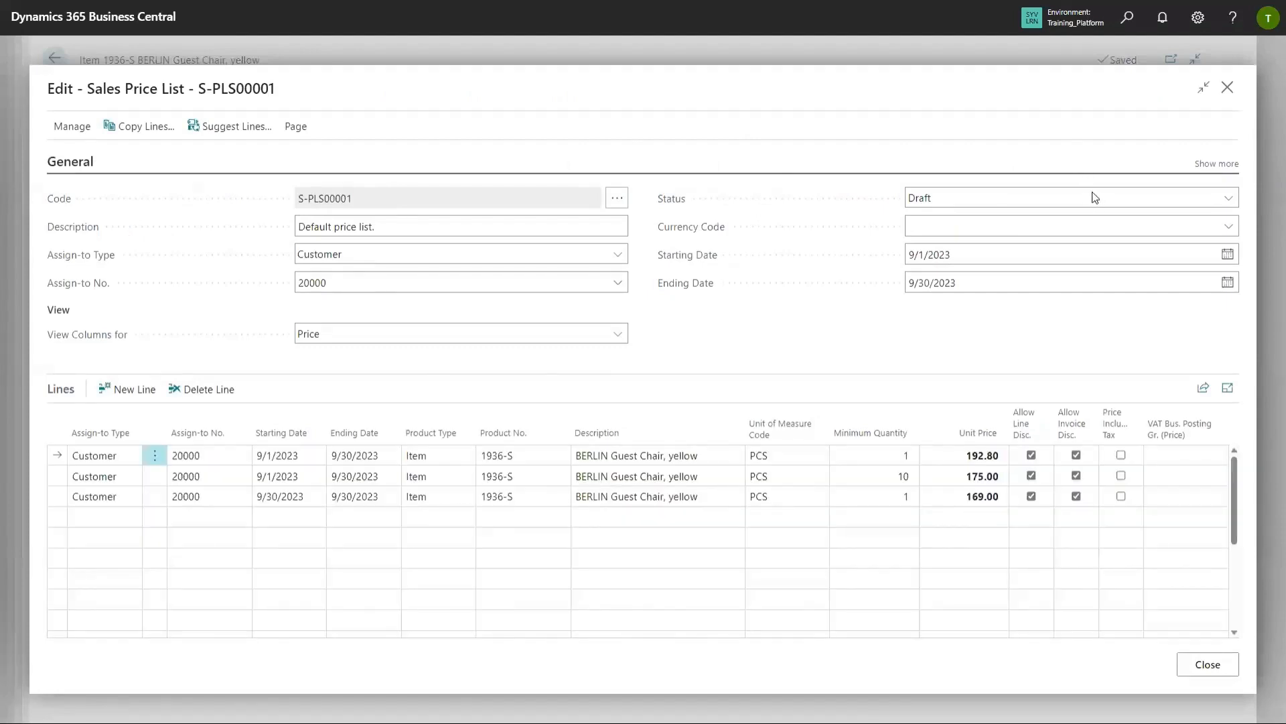
pyautogui.click(1083, 197)
pyautogui.click(997, 232)
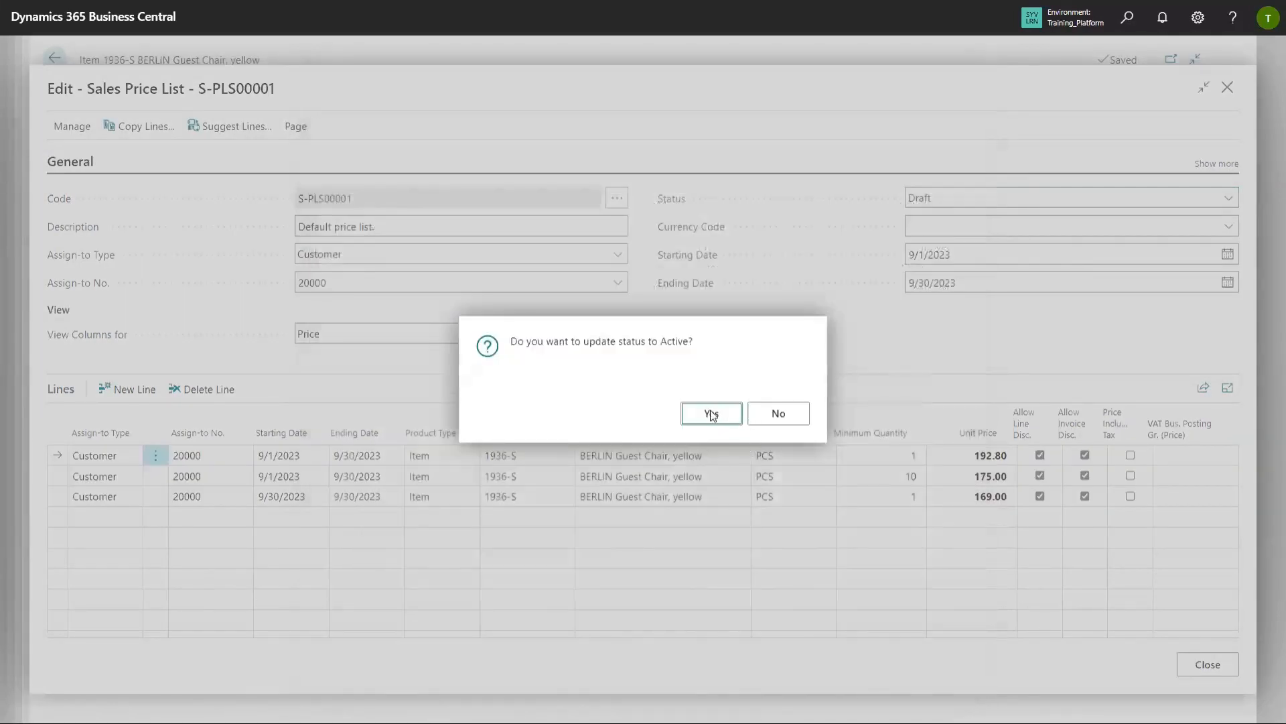
pyautogui.click(712, 415)
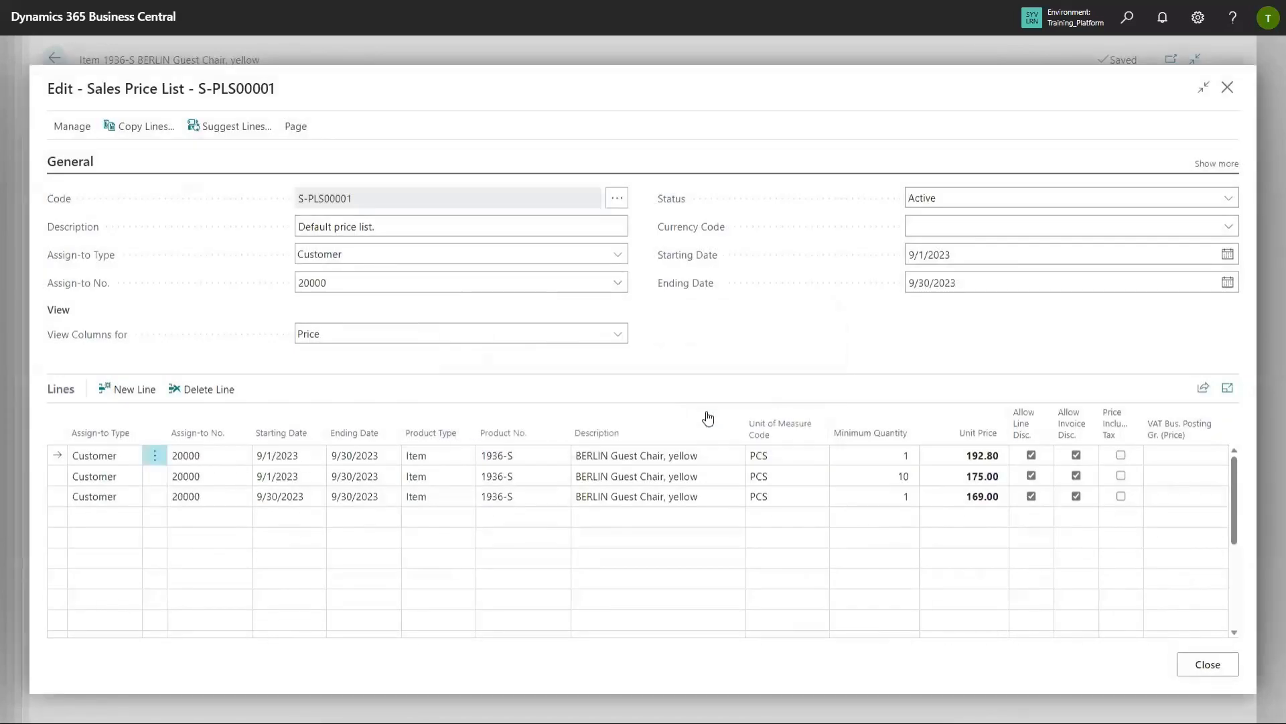